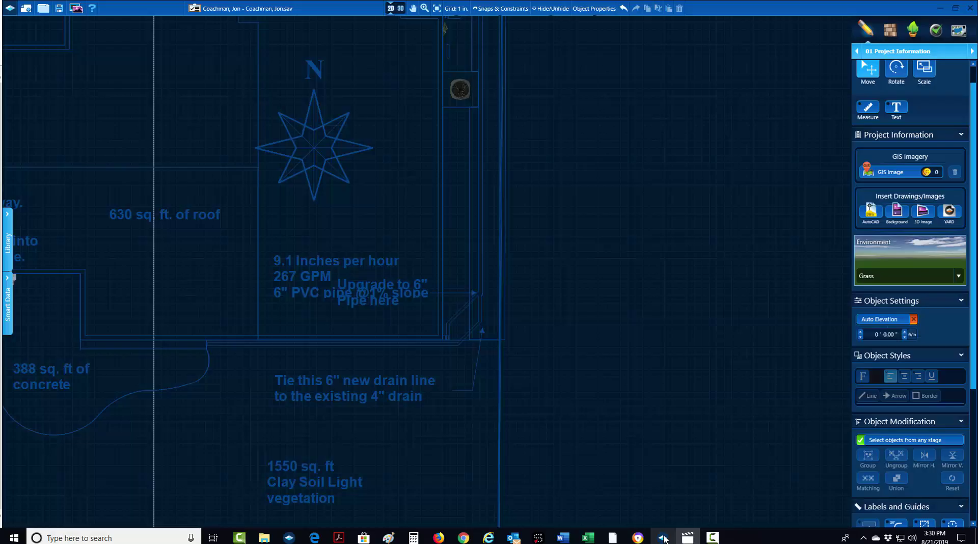
Zoom and pan the construction markup to frame the house plan and concrete patio
scroll(552, 357, "down", 5)
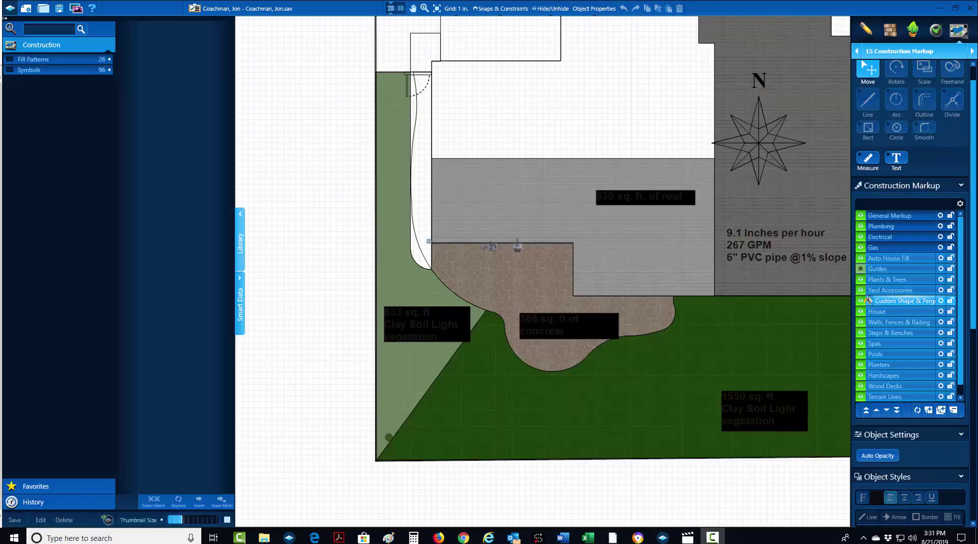
scroll(413, 336, "down", 3)
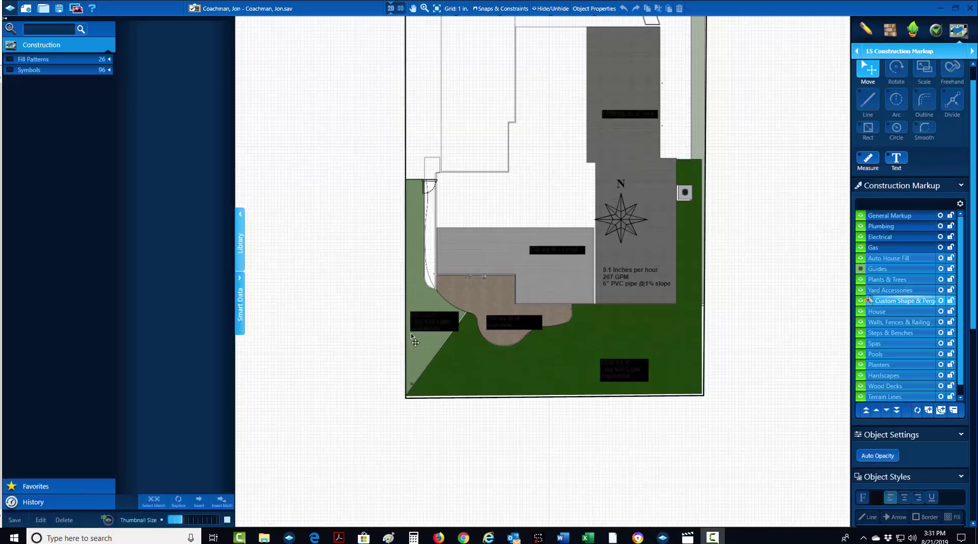
middle_click_drag(462, 236, 462, 309)
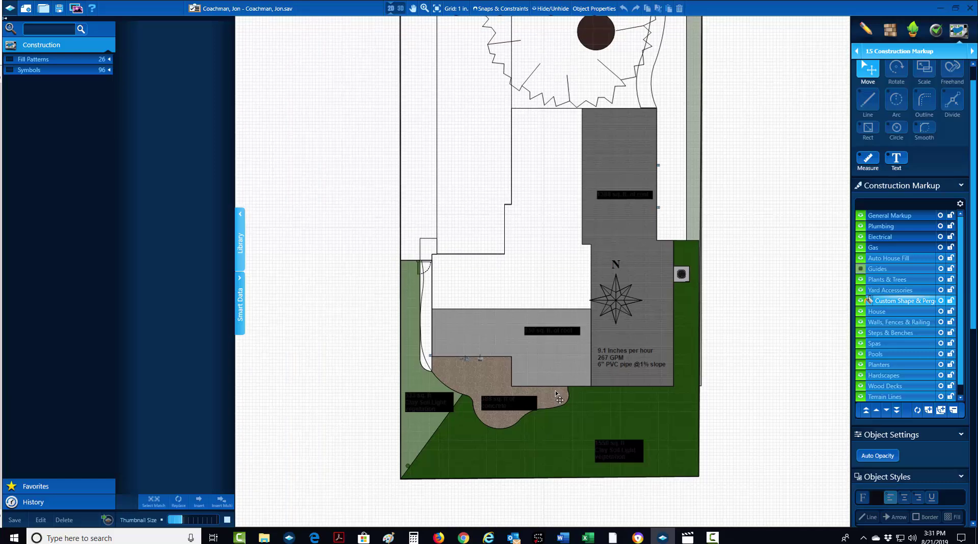
scroll(560, 398, "up", 2)
middle_click_drag(552, 379, 548, 358)
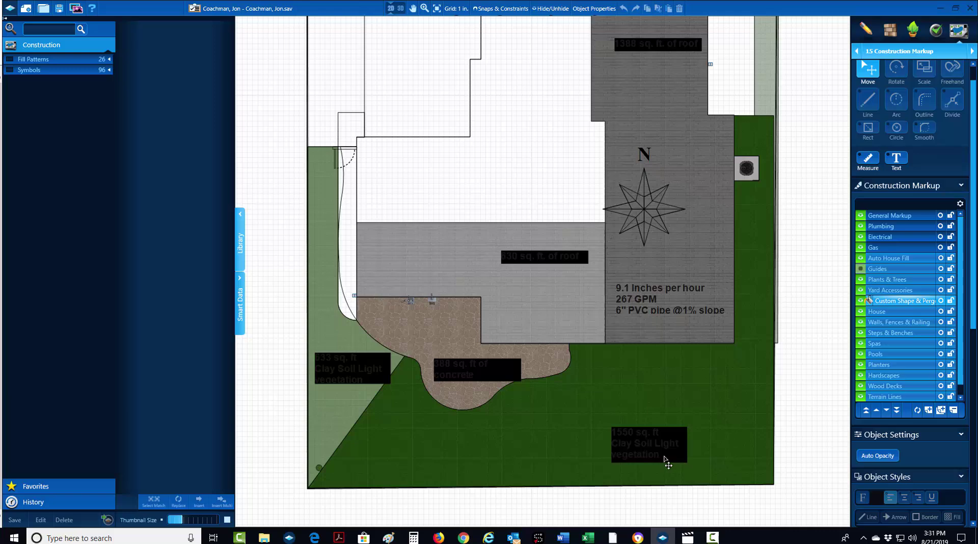
Shift and zoom the view to inspect the whole yard with its lawn and square-footage labels
scroll(660, 463, "up", 3)
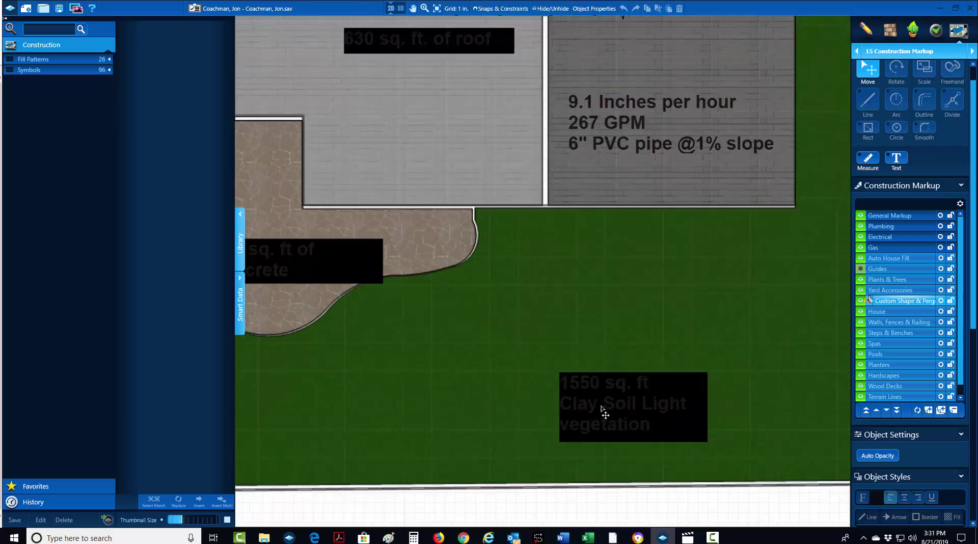
scroll(611, 438, "down", 3)
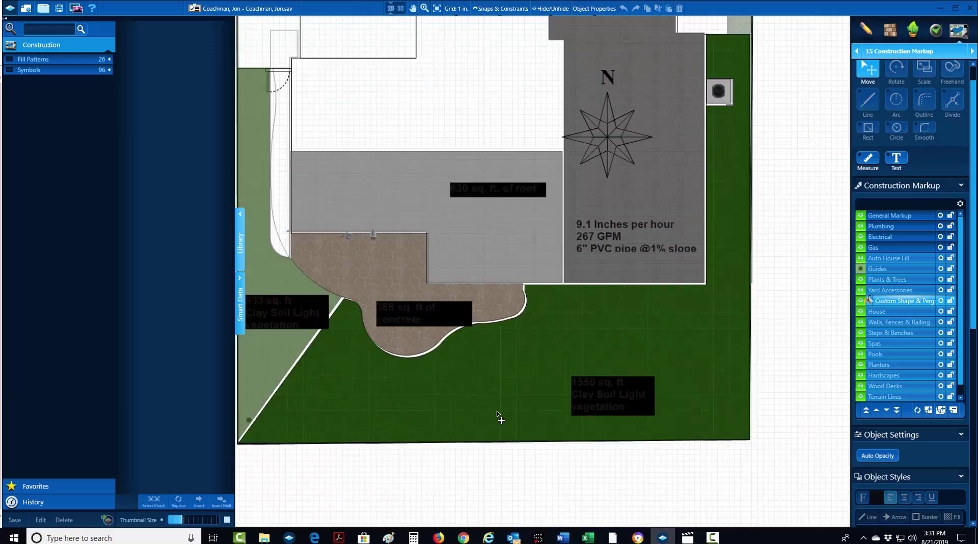
middle_click_drag(517, 442, 704, 478)
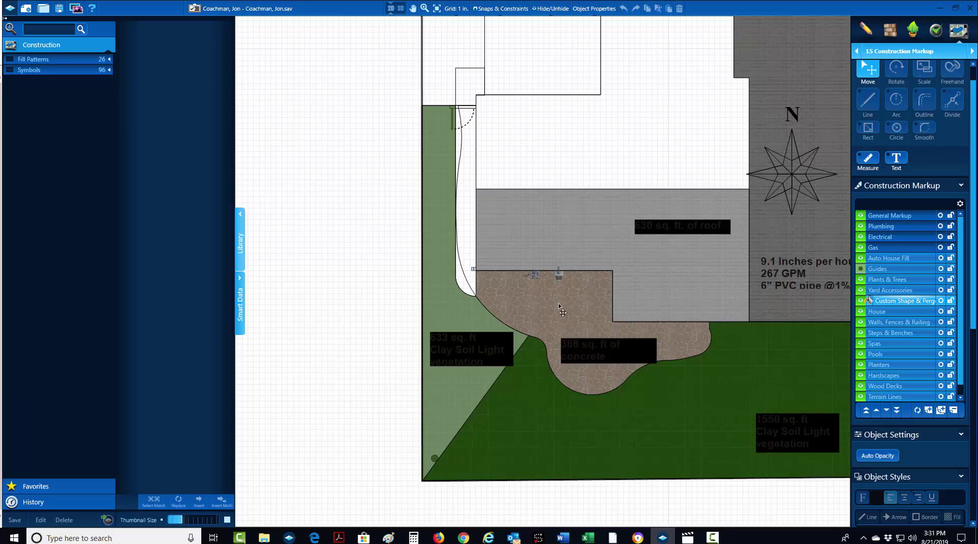
scroll(468, 362, "up", 2)
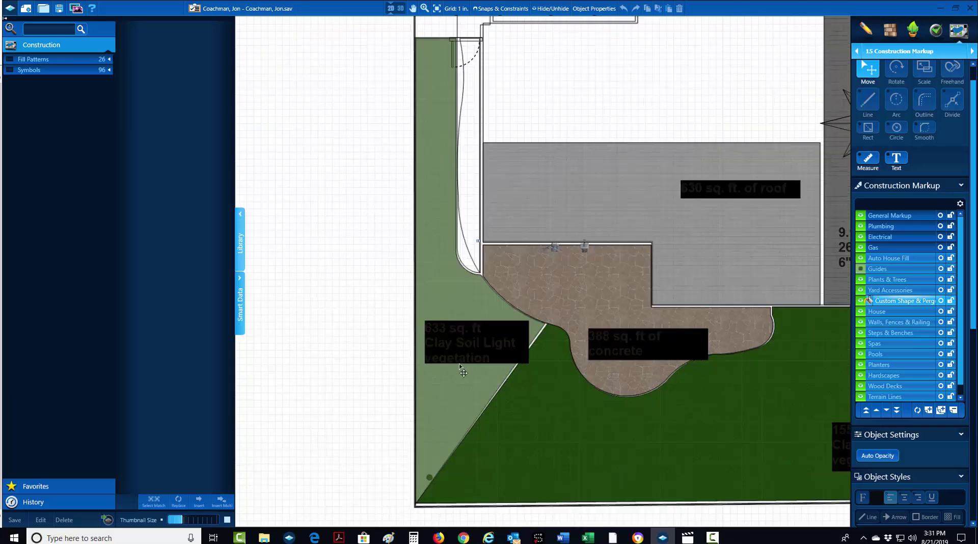
scroll(471, 247, "down", 2)
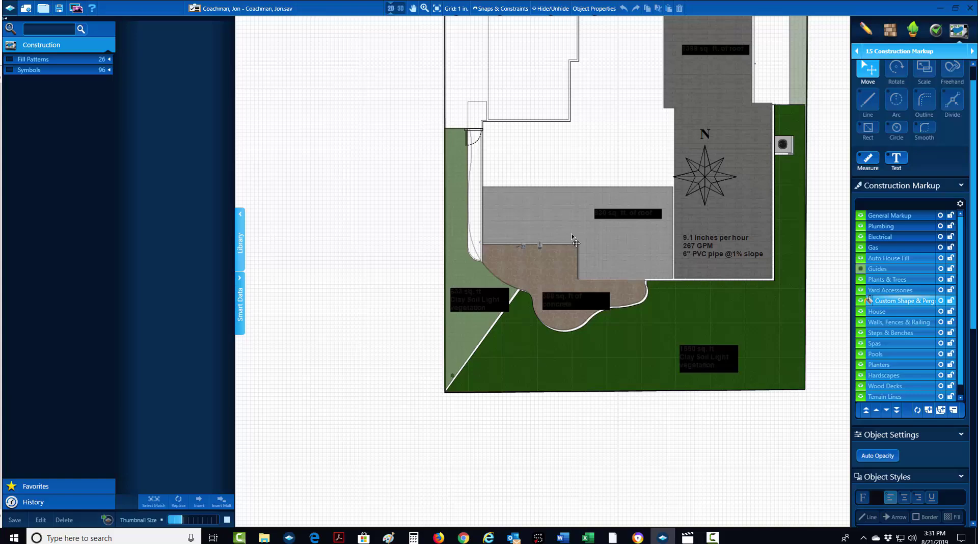
scroll(624, 245, "up", 1)
scroll(637, 255, "up", 1)
scroll(668, 270, "down", 3)
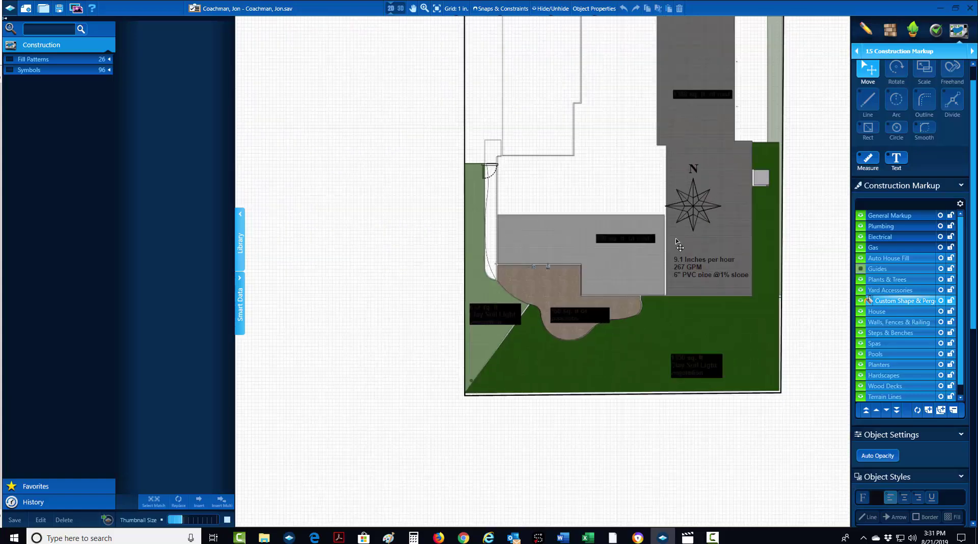
scroll(742, 213, "down", 3)
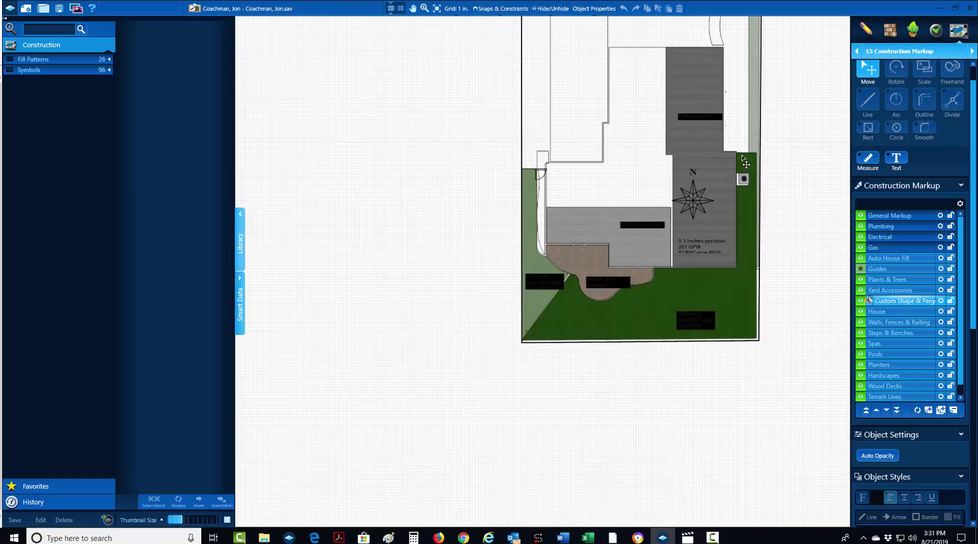
scroll(713, 265, "up", 2)
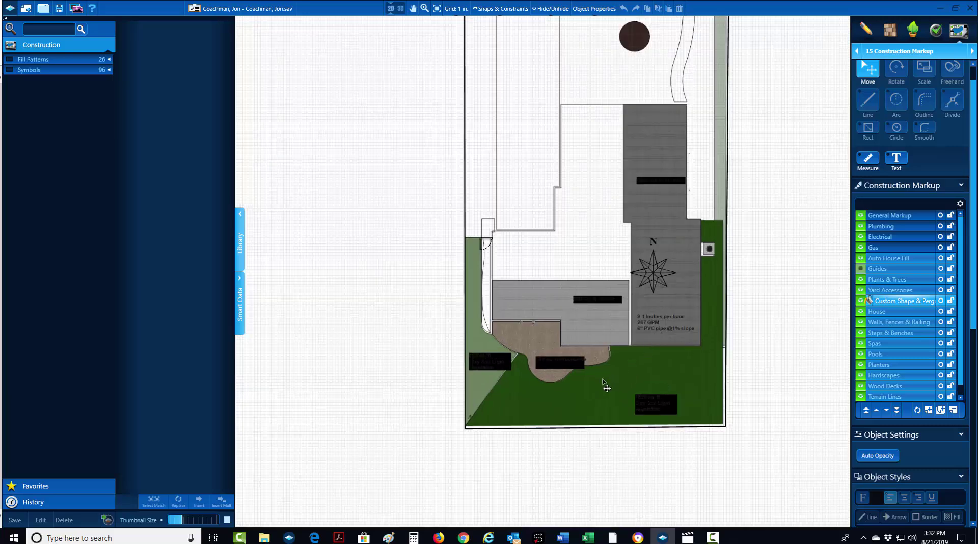
scroll(601, 387, "up", 1)
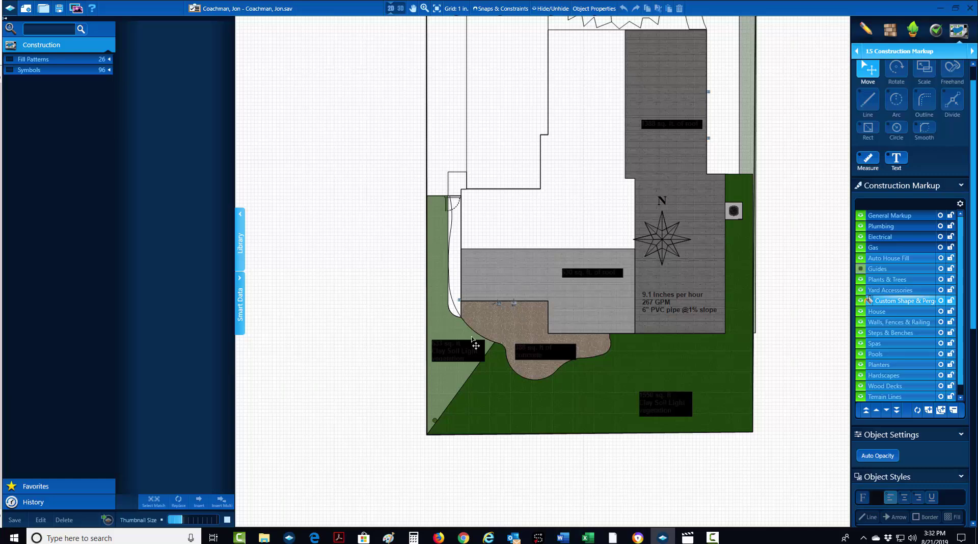
scroll(530, 255, "down", 3)
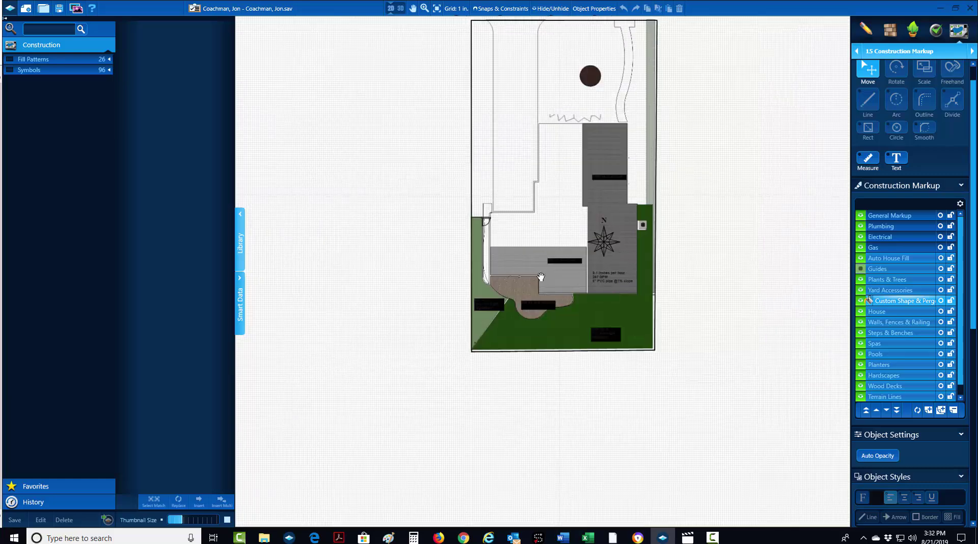
scroll(540, 306, "up", 3)
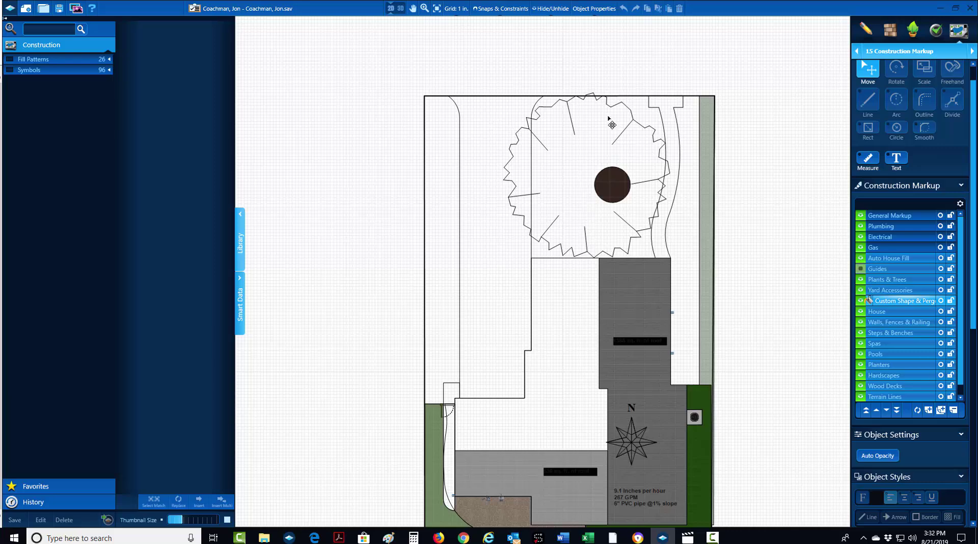
scroll(606, 331, "down", 3)
scroll(589, 369, "up", 2)
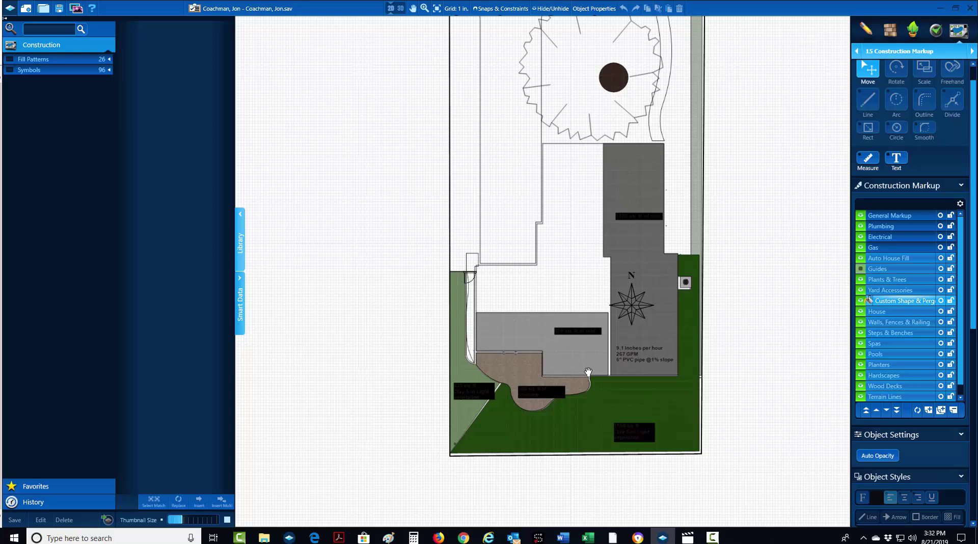
scroll(633, 398, "up", 2)
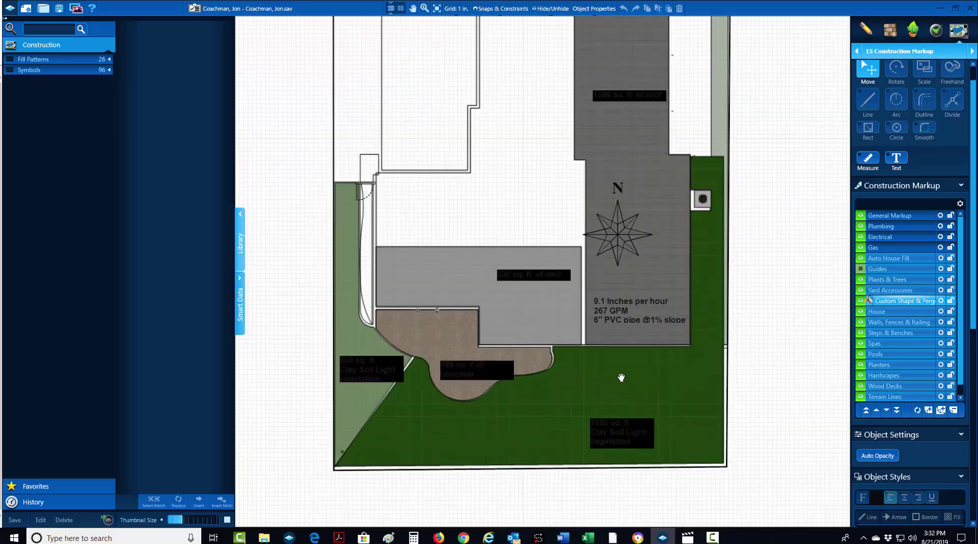
scroll(611, 311, "up", 2)
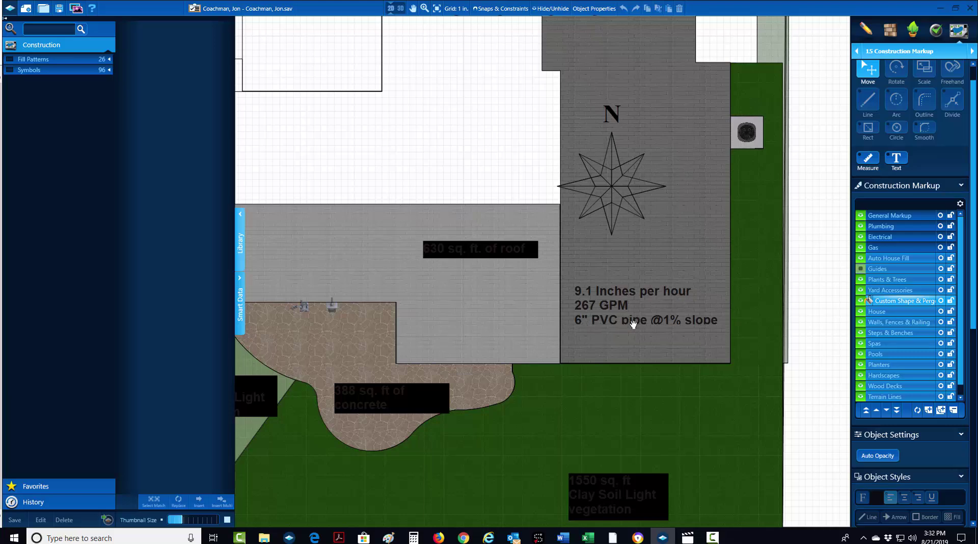
scroll(679, 330, "down", 2)
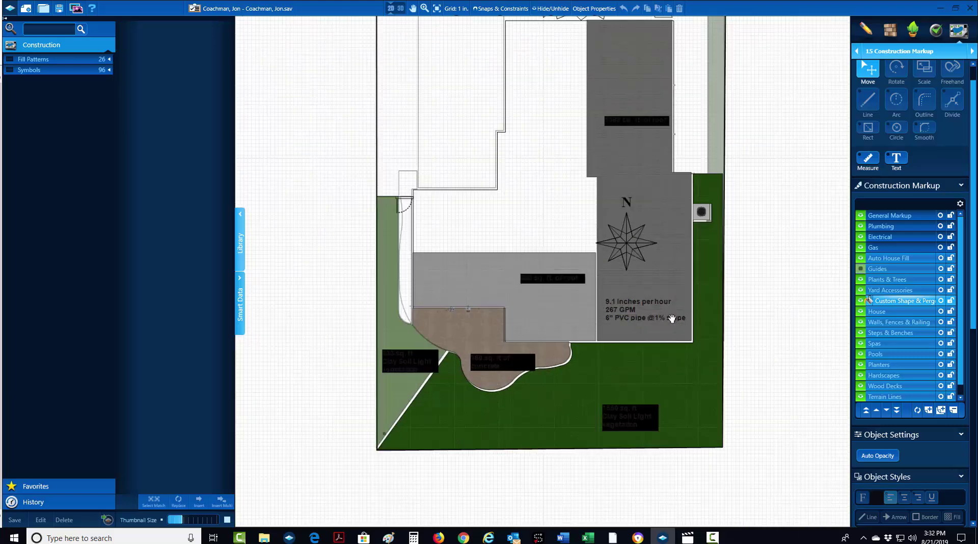
scroll(673, 320, "up", 2)
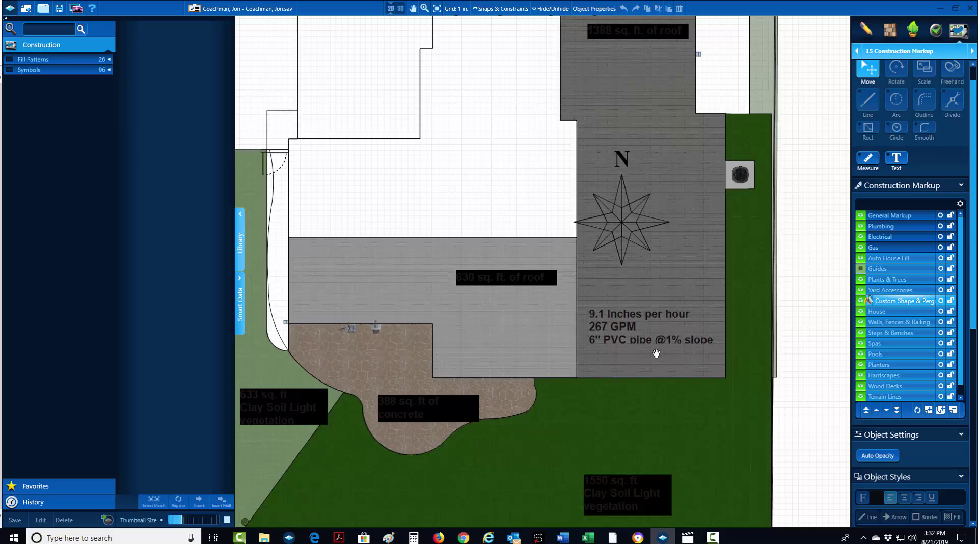
left_click_drag(461, 320, 620, 374)
scroll(561, 433, "up", 1)
scroll(517, 420, "down", 5)
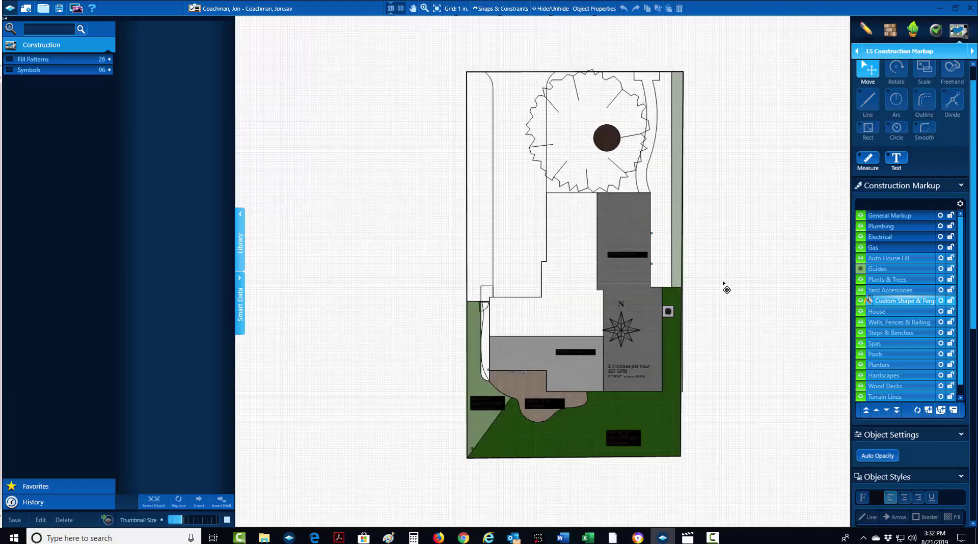
left_click(936, 32)
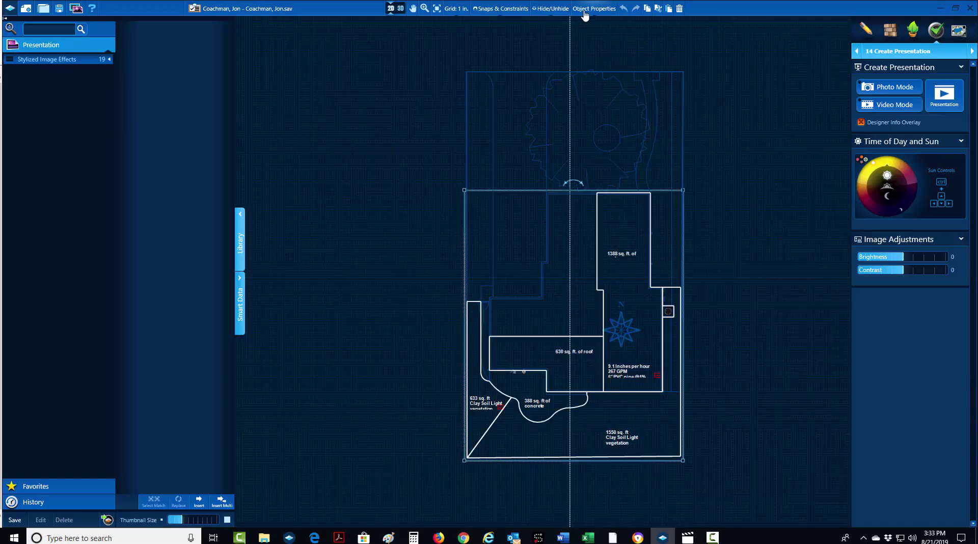
Unhide all objects, hide the selected yard outlines and area labels, then go back to Construction Markup
left_click(551, 8)
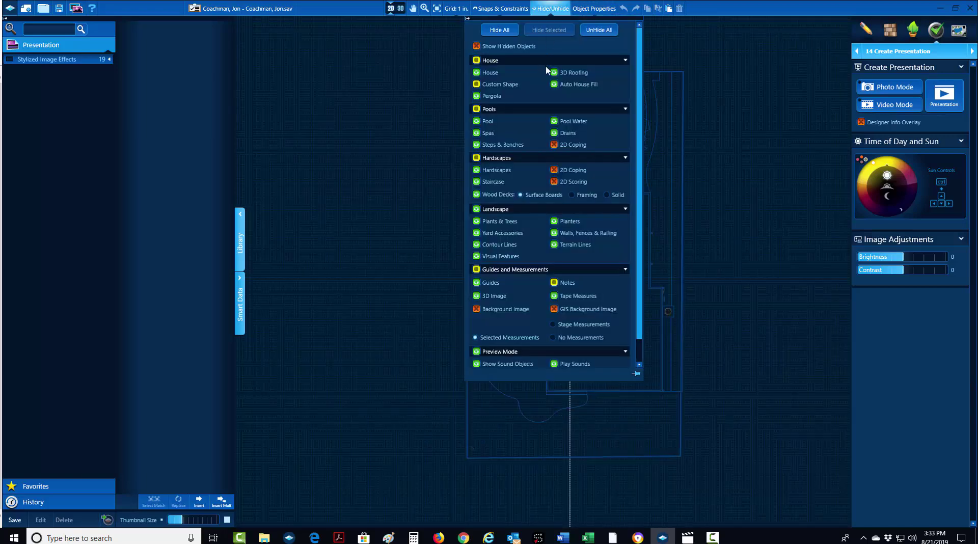
left_click(599, 29)
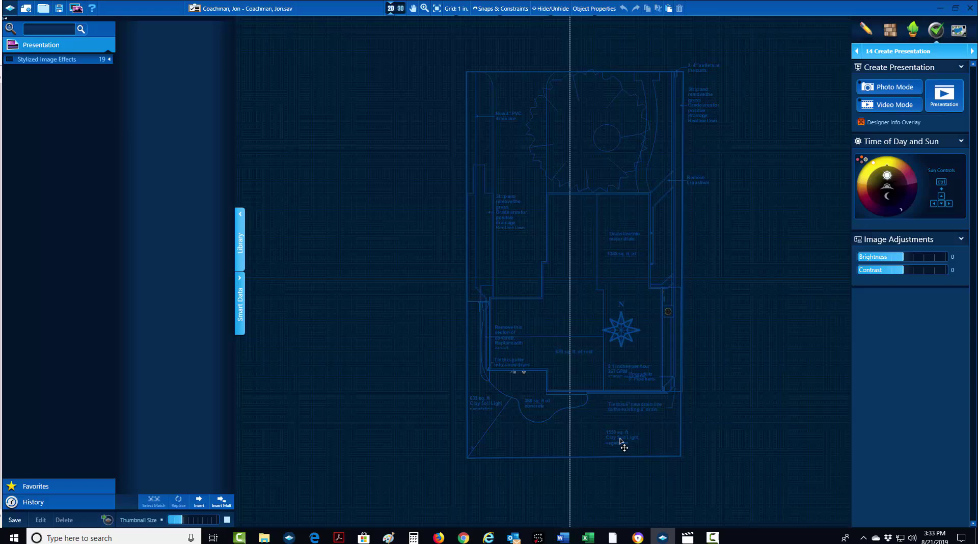
left_click(621, 442)
left_click(558, 9)
left_click(556, 27)
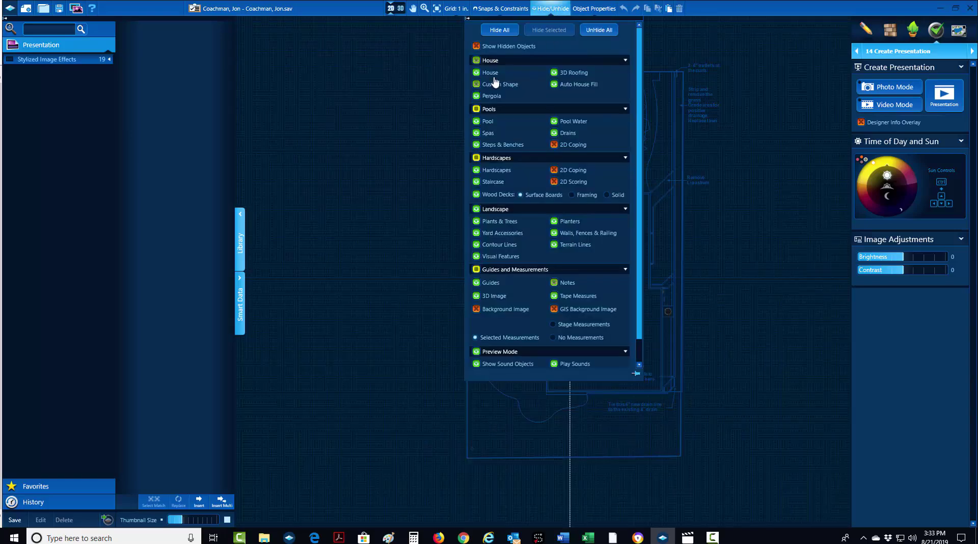
left_click(958, 30)
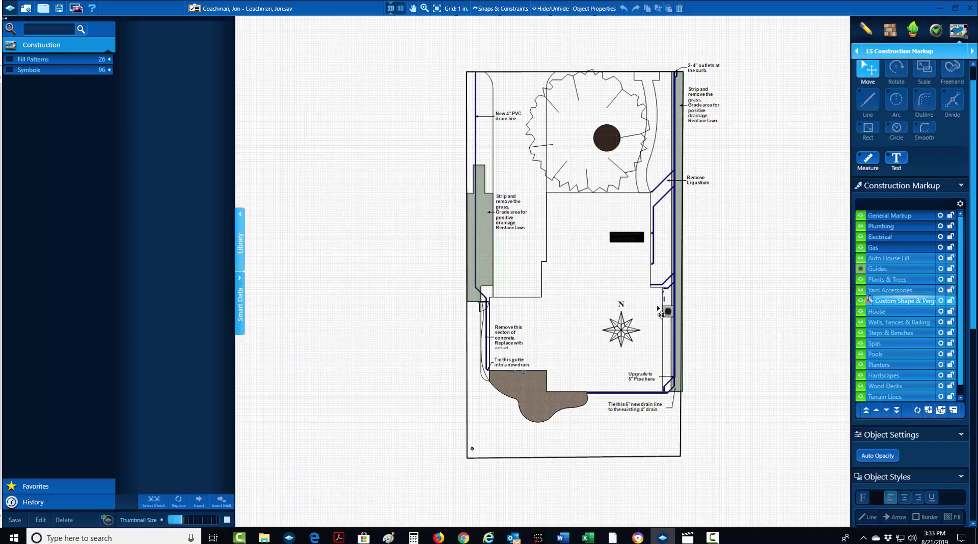
scroll(537, 390, "up", 2)
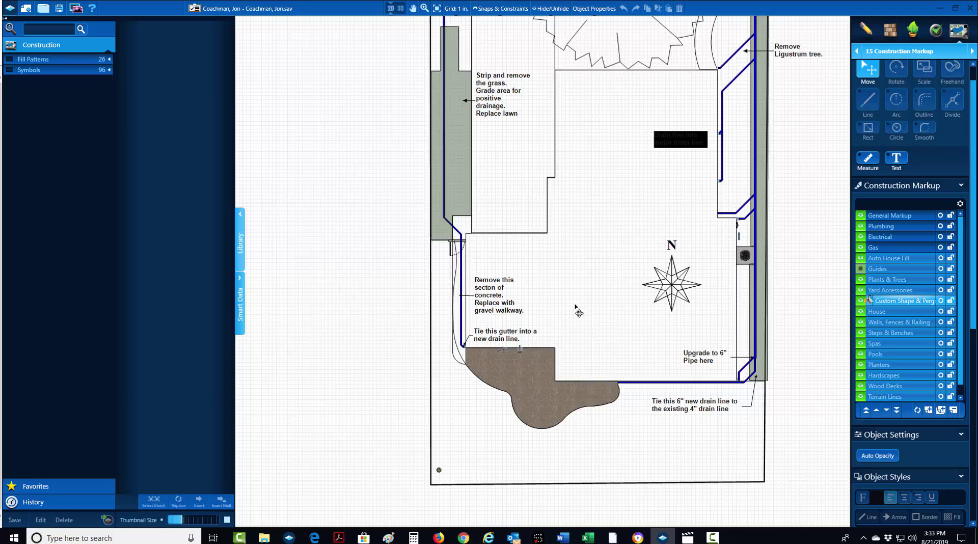
middle_click_drag(614, 305, 609, 375)
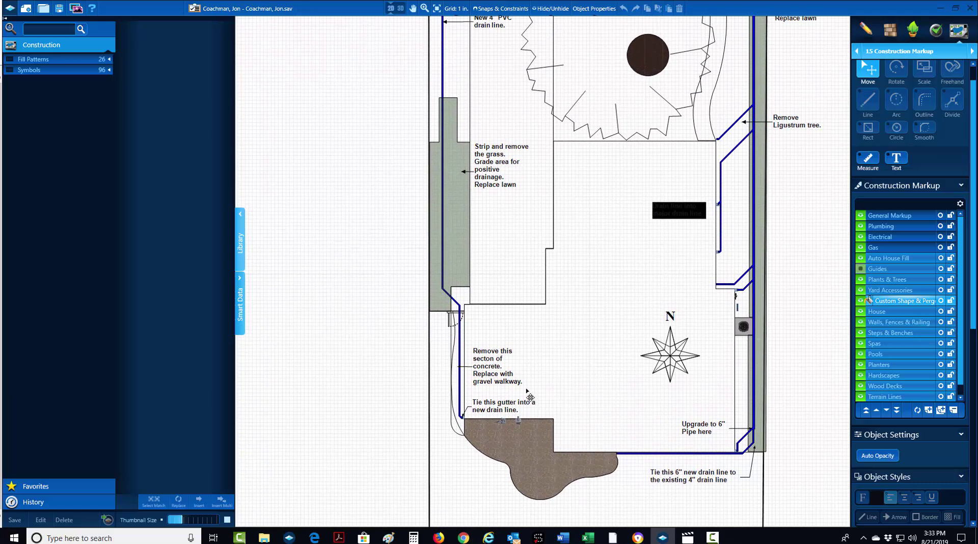
scroll(487, 372, "up", 1)
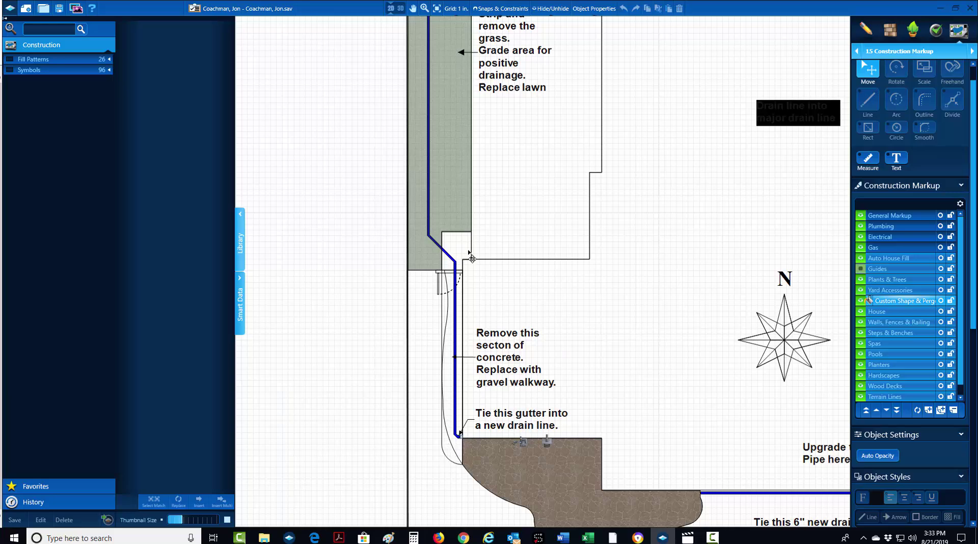
scroll(480, 293, "down", 3)
scroll(478, 227, "up", 2)
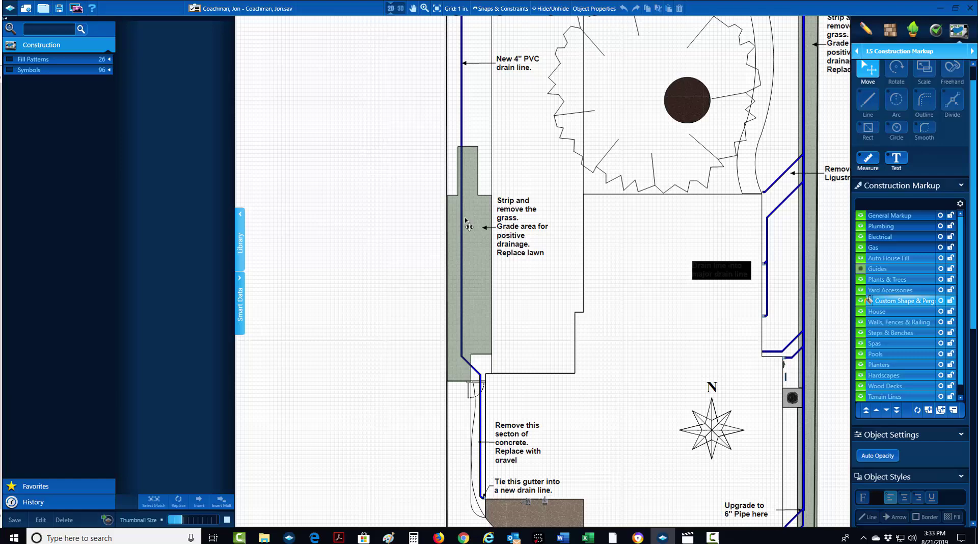
scroll(479, 243, "down", 2)
scroll(506, 165, "up", 3)
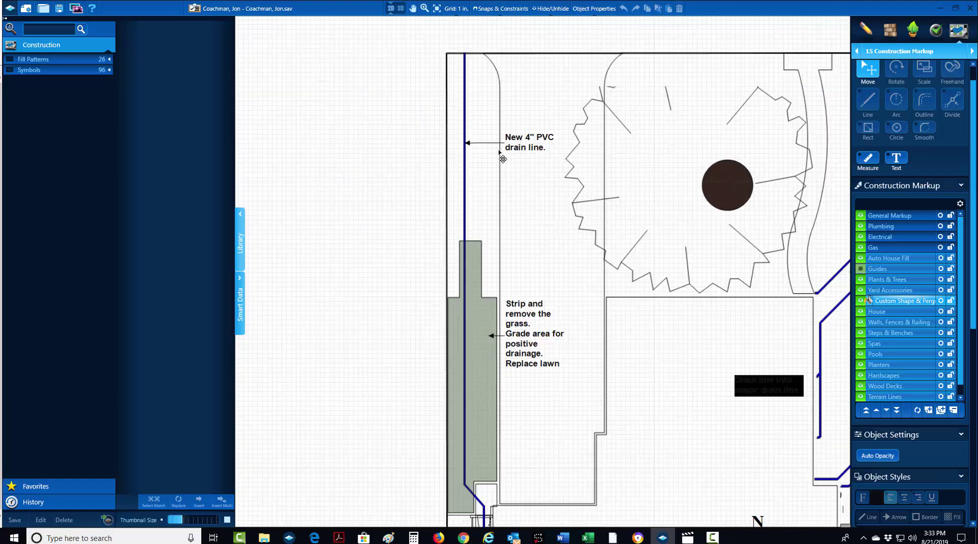
scroll(495, 419, "up", 3)
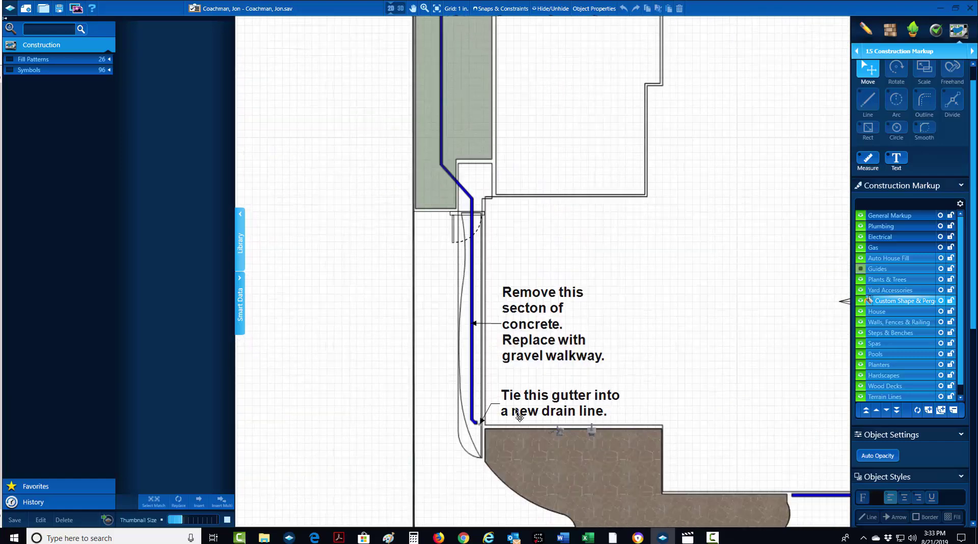
scroll(493, 421, "up", 1)
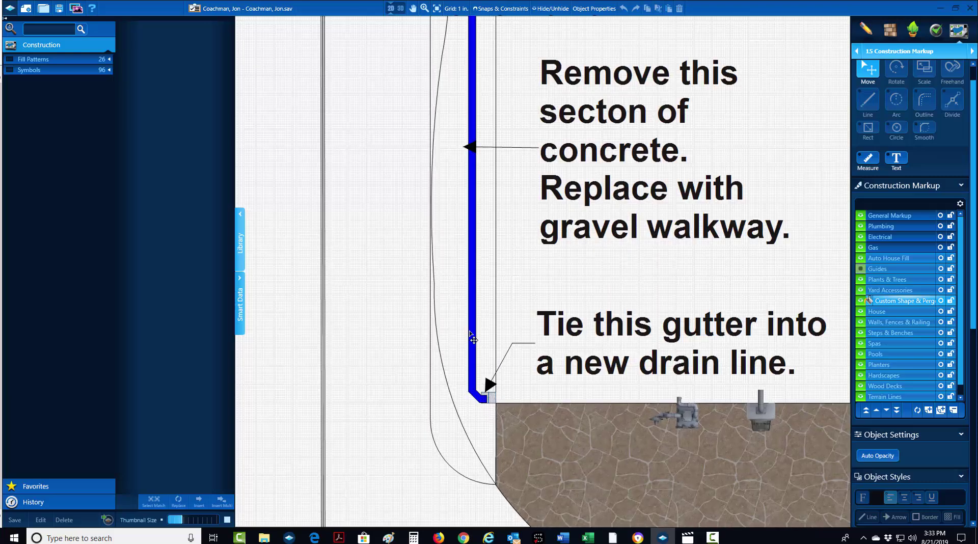
scroll(484, 411, "up", 2)
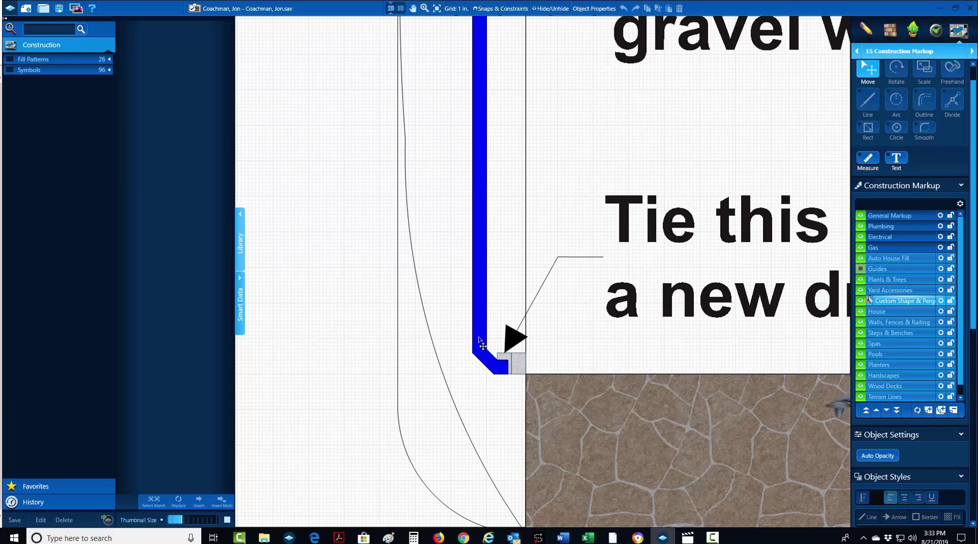
scroll(481, 345, "down", 5)
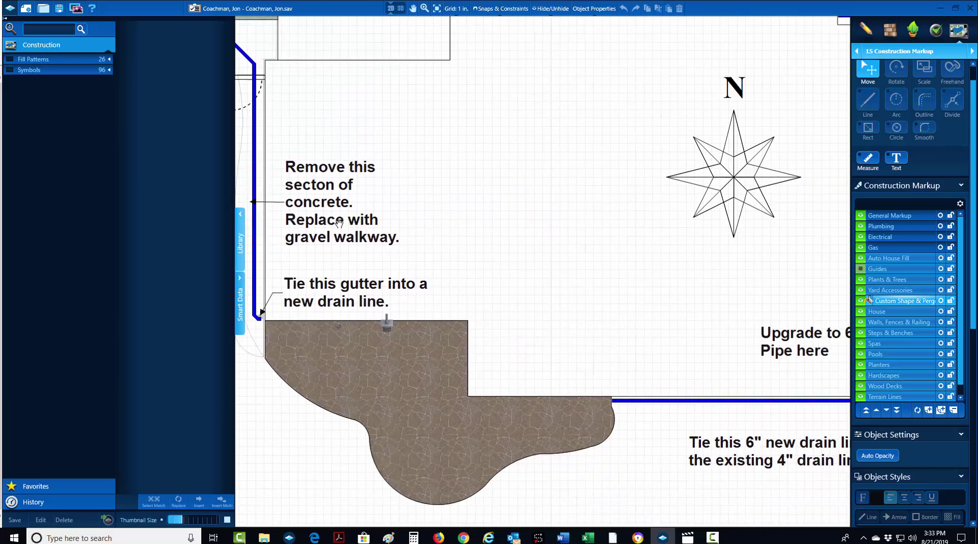
scroll(559, 323, "up", 3)
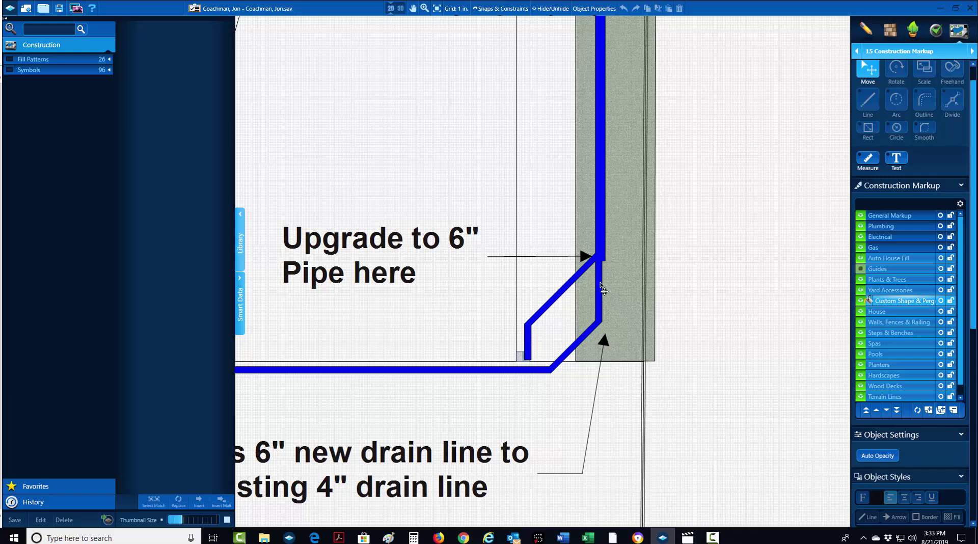
scroll(602, 285, "down", 1)
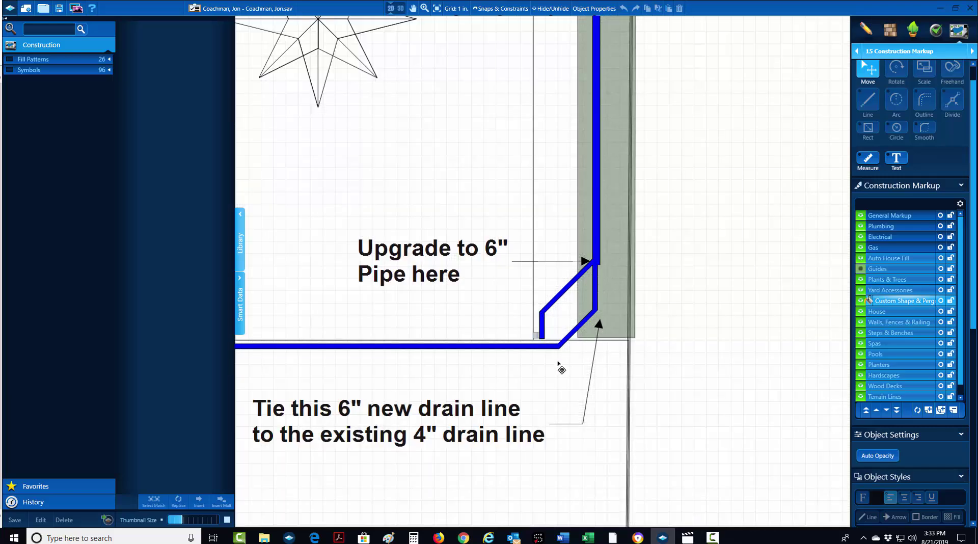
scroll(570, 306, "up", 1)
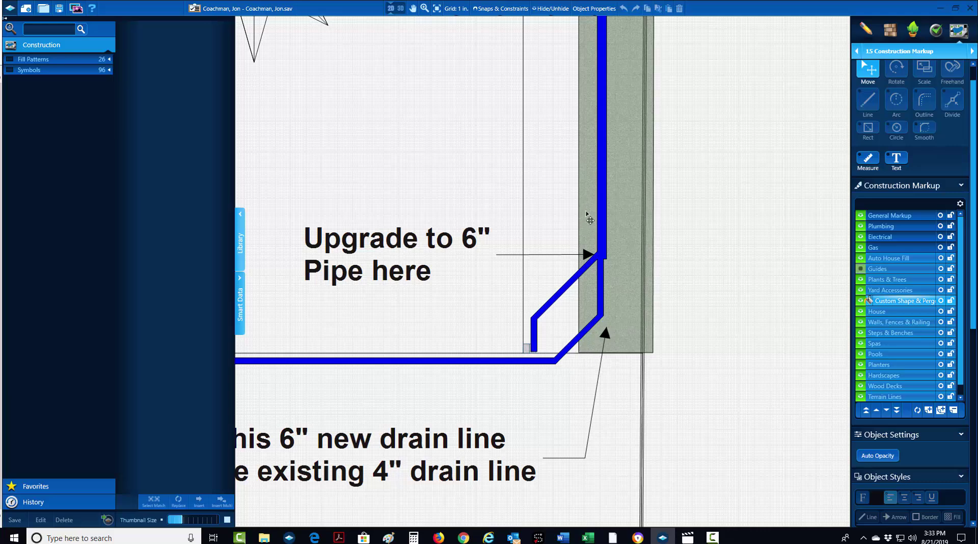
scroll(570, 346, "down", 1)
scroll(564, 340, "up", 1)
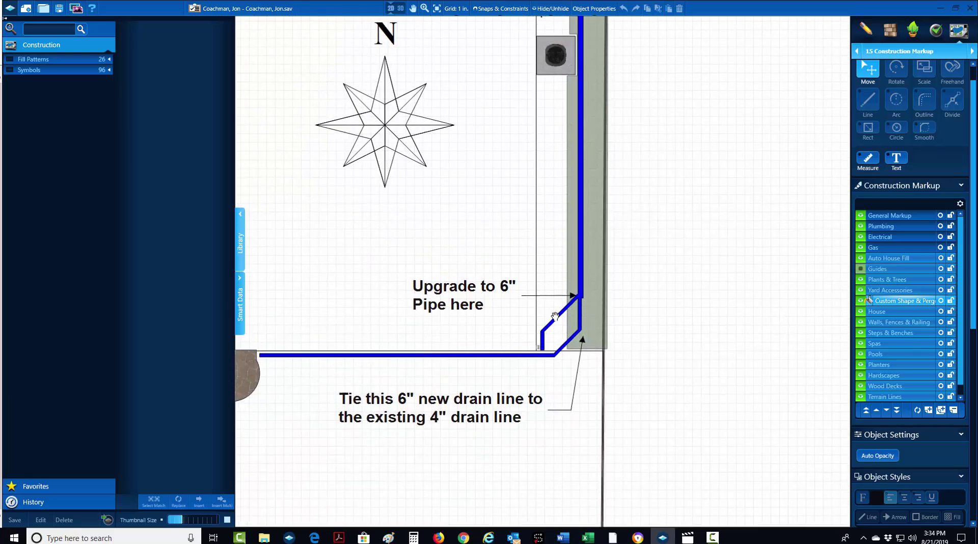
scroll(586, 383, "up", 1)
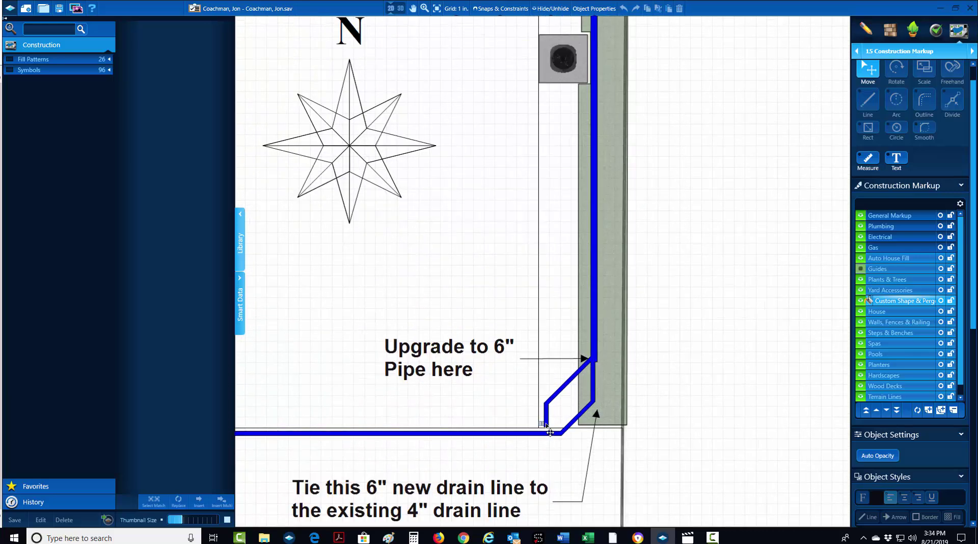
scroll(550, 432, "up", 1)
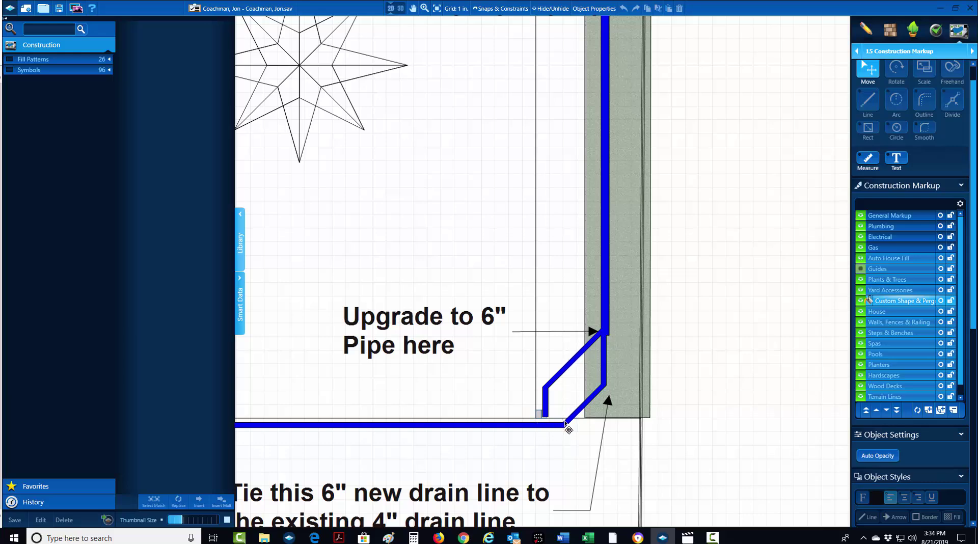
scroll(569, 430, "down", 2)
scroll(565, 427, "up", 3)
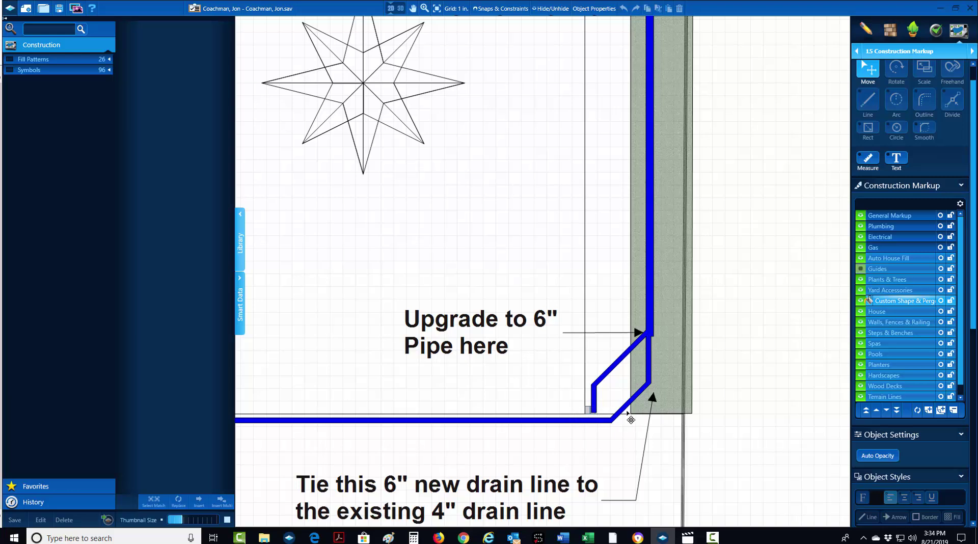
scroll(451, 430, "down", 1)
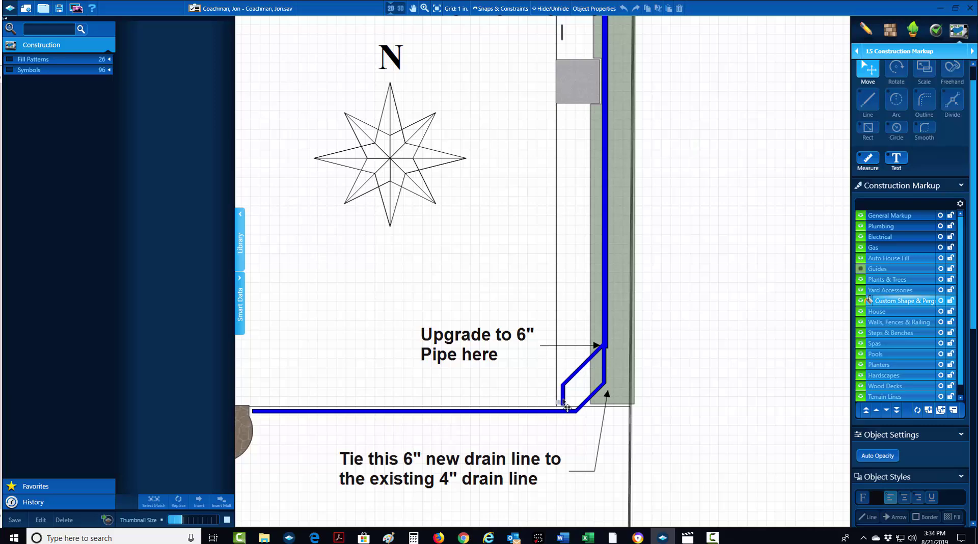
scroll(530, 412, "down", 1)
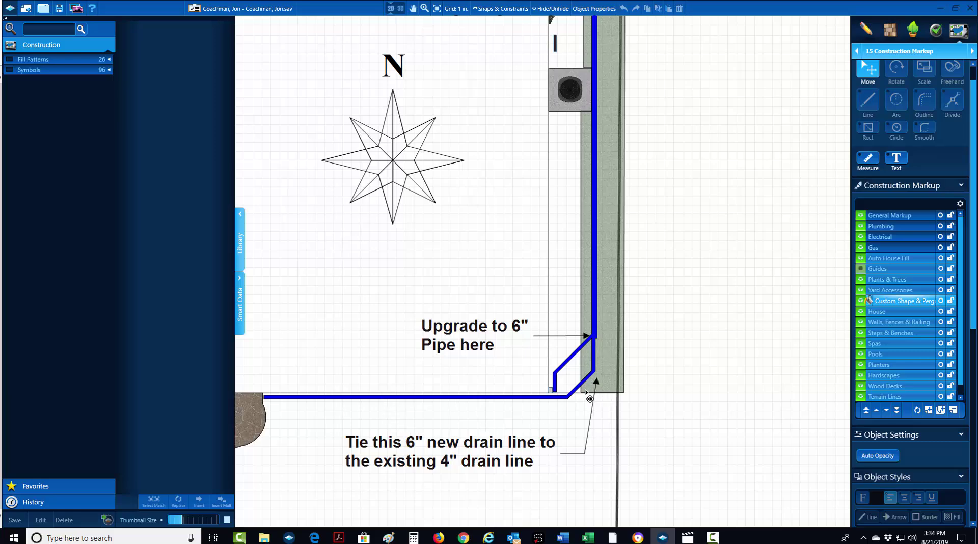
scroll(581, 401, "up", 1)
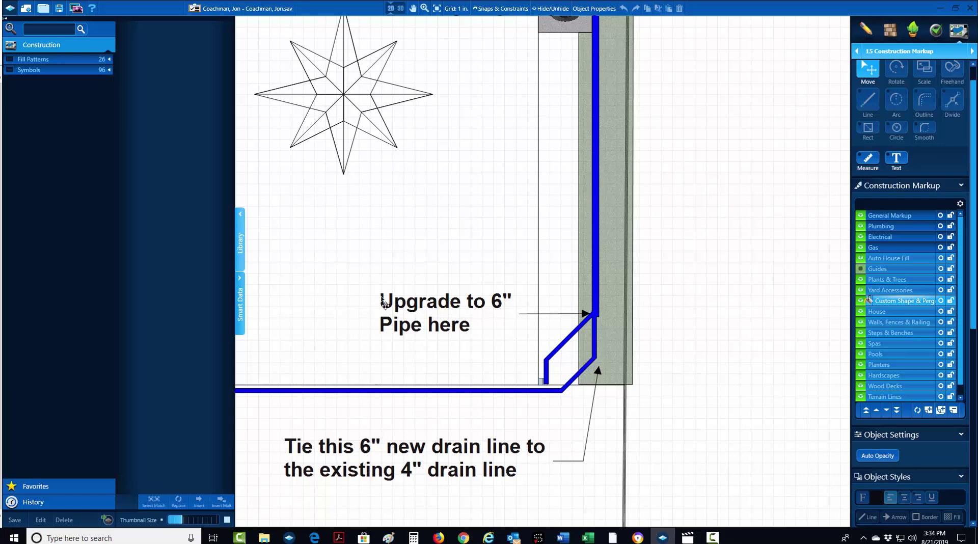
scroll(482, 408, "down", 1)
scroll(571, 397, "up", 1)
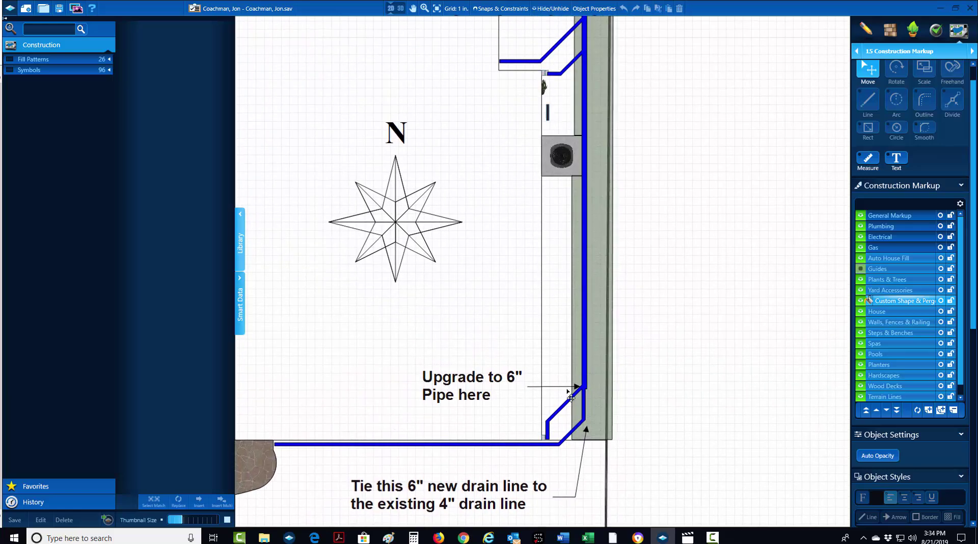
middle_click_drag(543, 338, 561, 379)
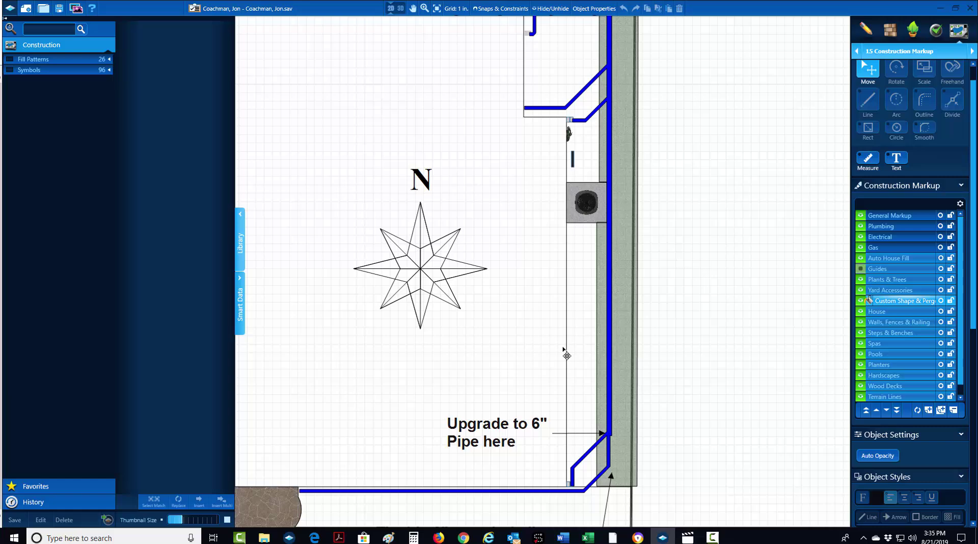
scroll(568, 443, "down", 2)
scroll(576, 461, "up", 2)
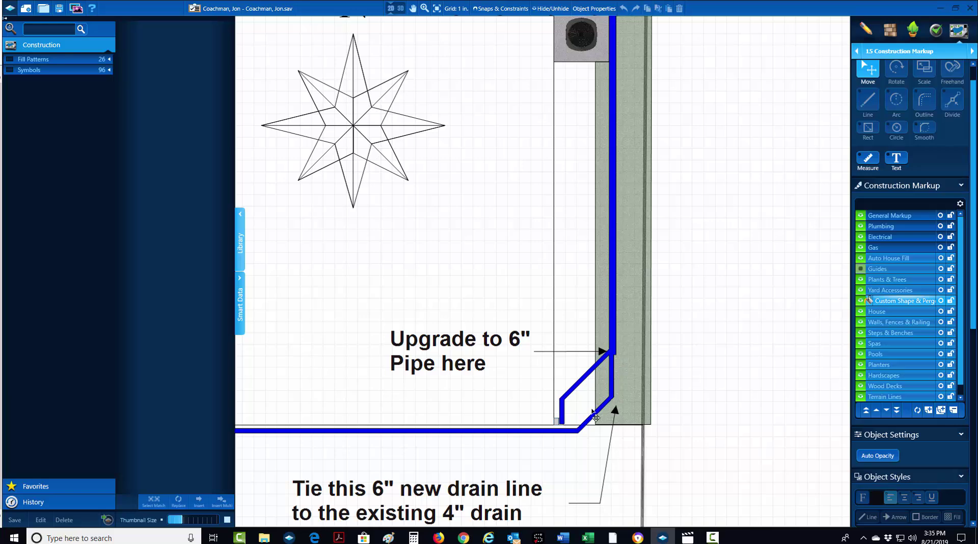
scroll(559, 402, "down", 2)
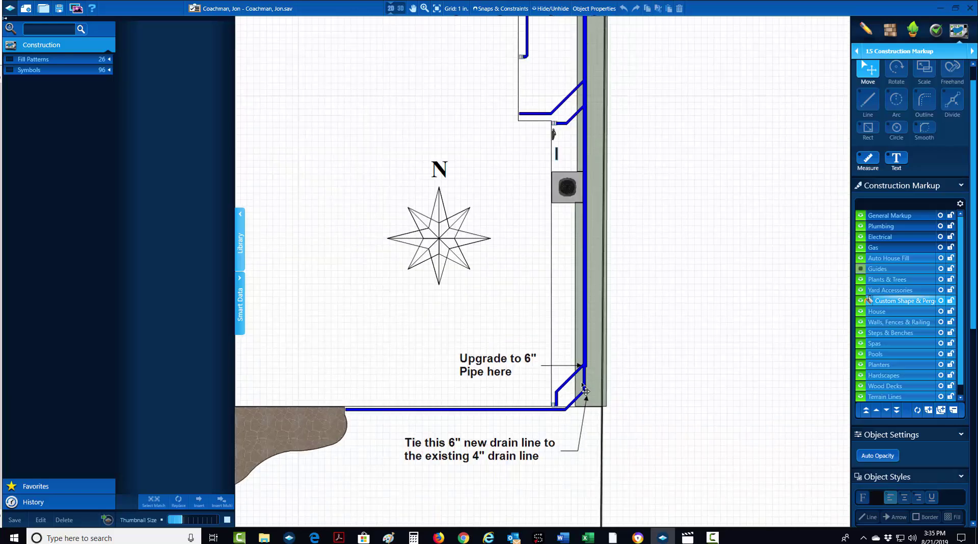
middle_click_drag(474, 233, 458, 404)
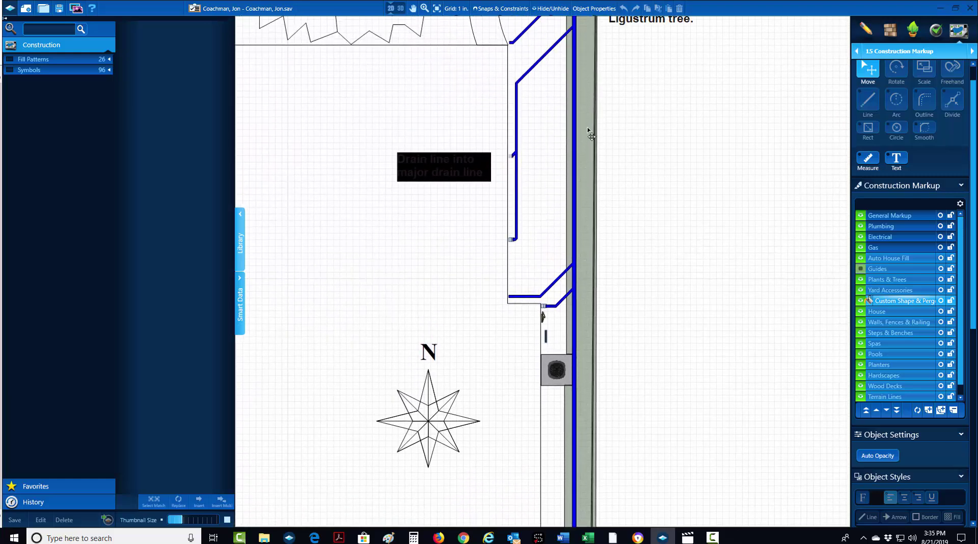
middle_click_drag(587, 127, 594, 270)
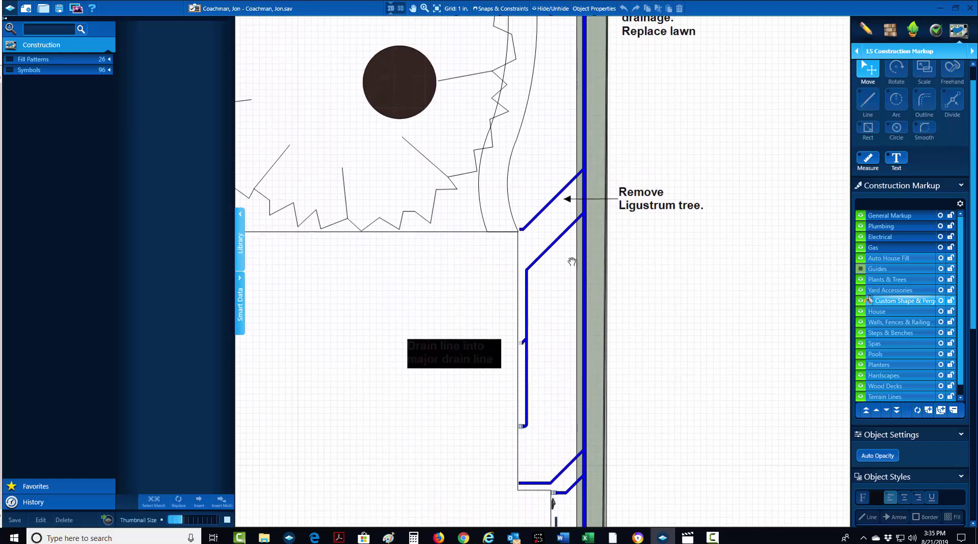
scroll(572, 261, "down", 3)
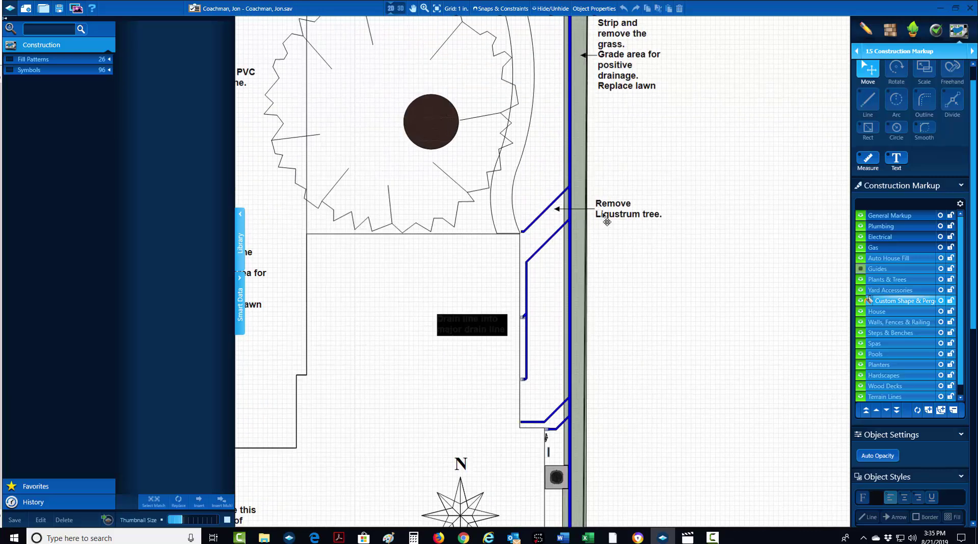
scroll(541, 377, "up", 2)
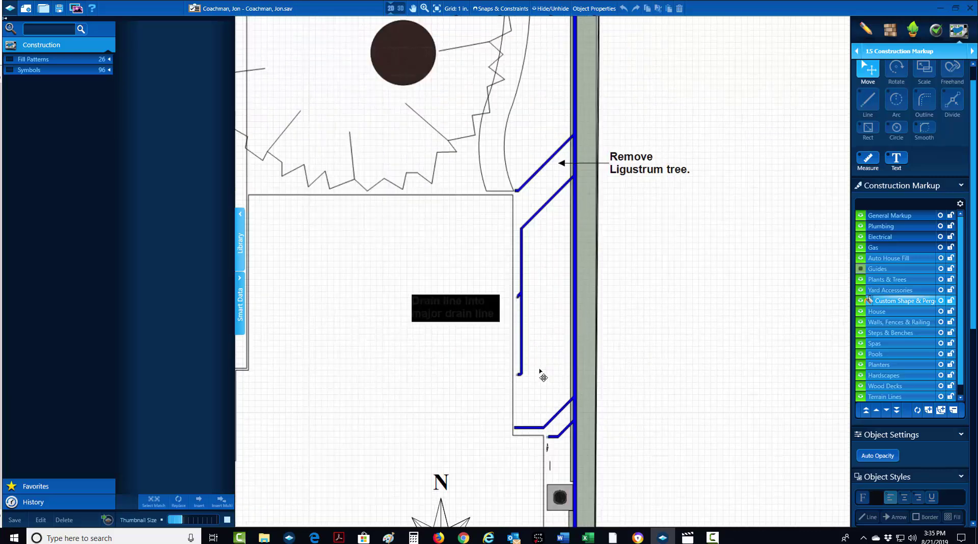
left_click(522, 306)
scroll(525, 385, "up", 1)
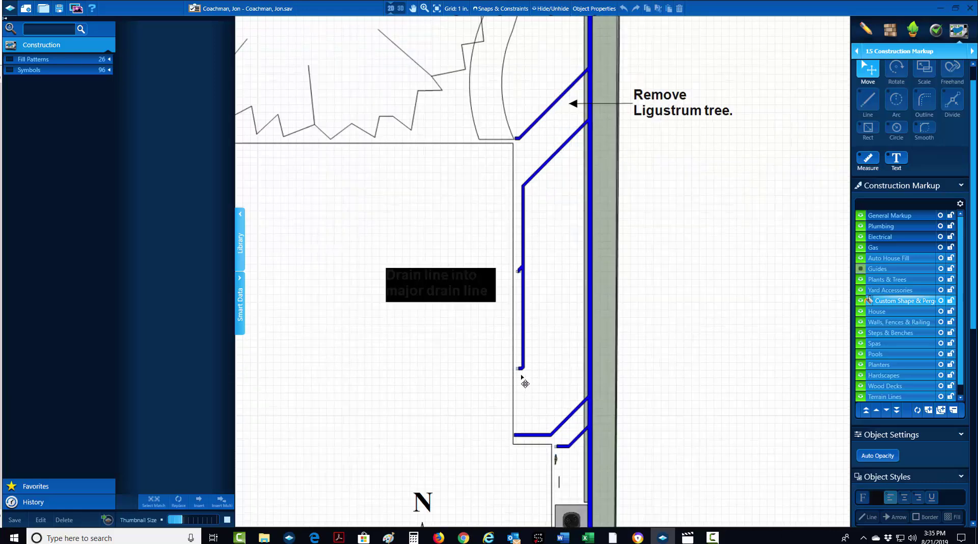
scroll(529, 282, "up", 1)
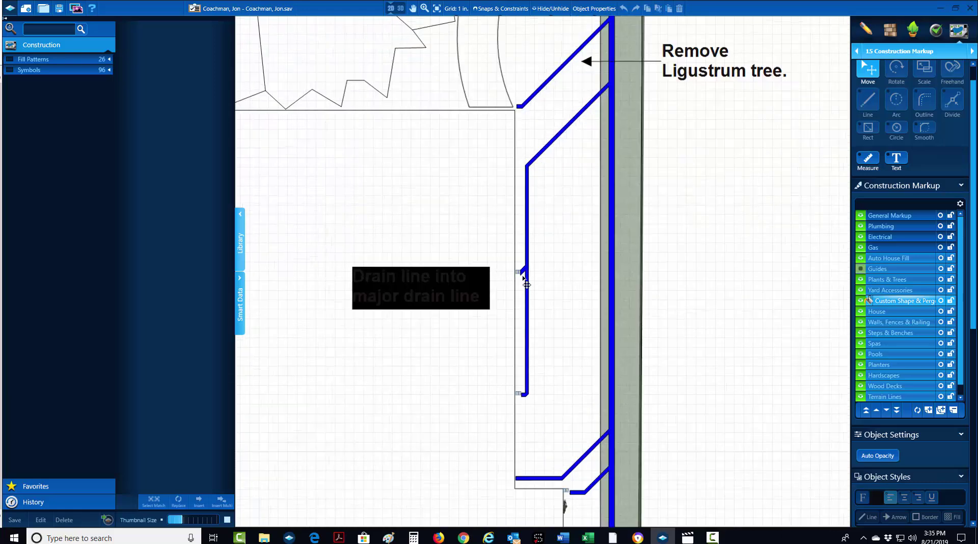
scroll(527, 284, "up", 2)
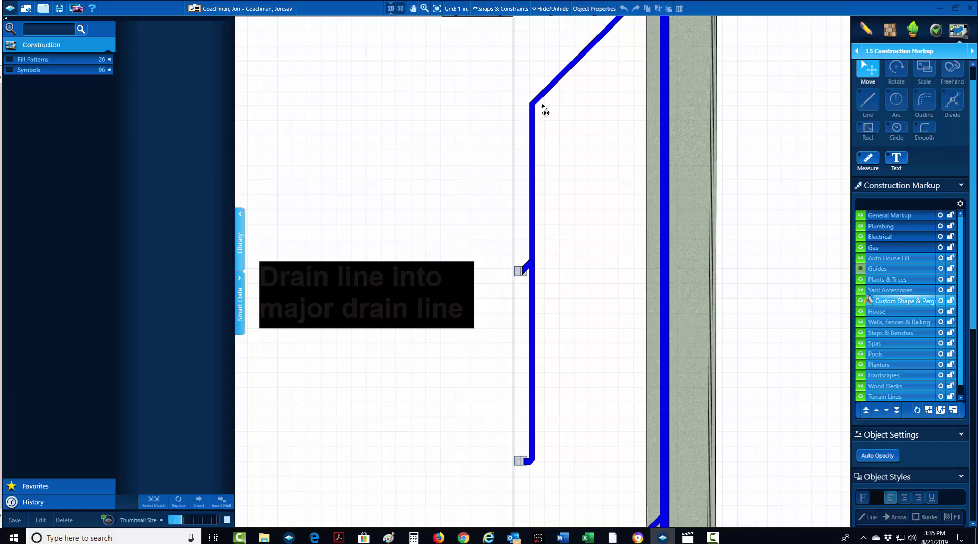
scroll(546, 113, "up", 4)
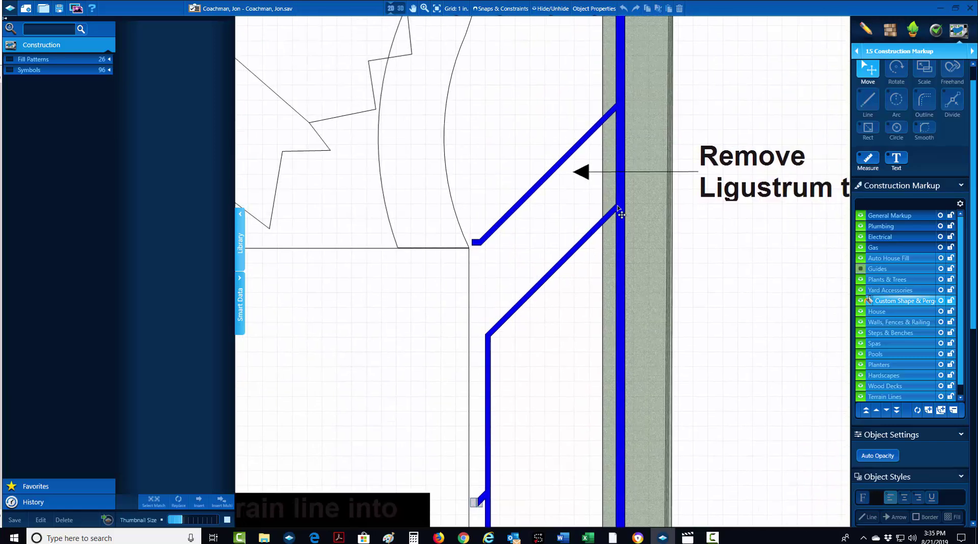
scroll(618, 197, "down", 2)
scroll(578, 258, "up", 2)
scroll(592, 268, "down", 2)
scroll(592, 269, "down", 1)
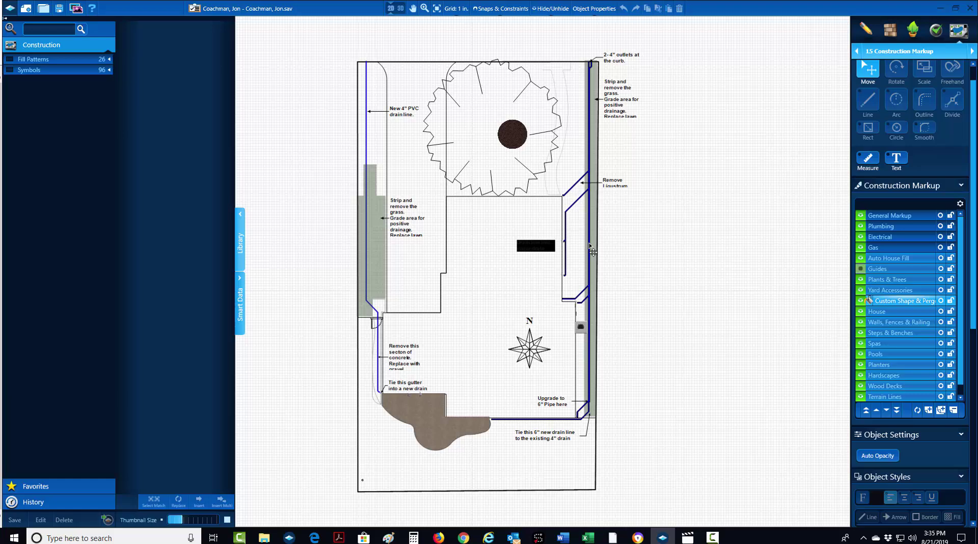
scroll(593, 259, "up", 2)
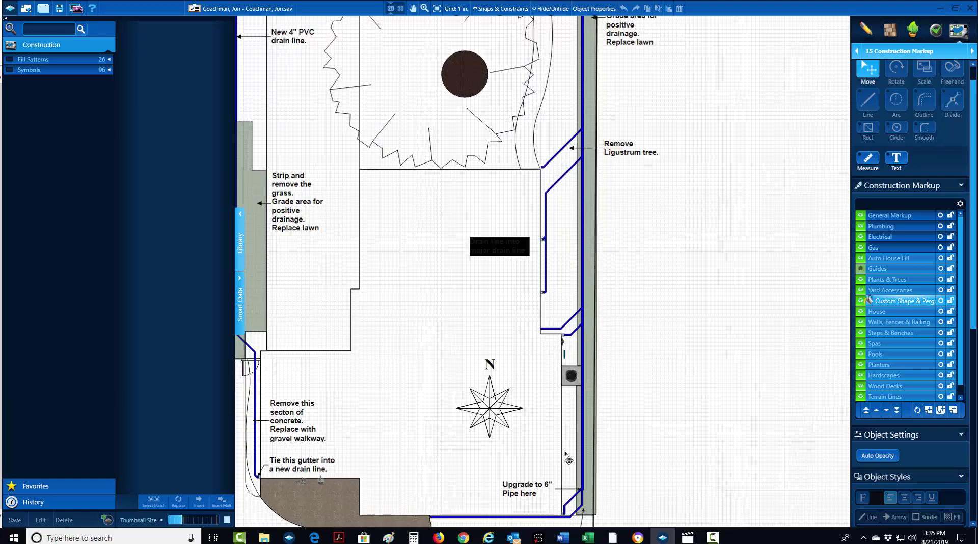
middle_click_drag(595, 105, 596, 243)
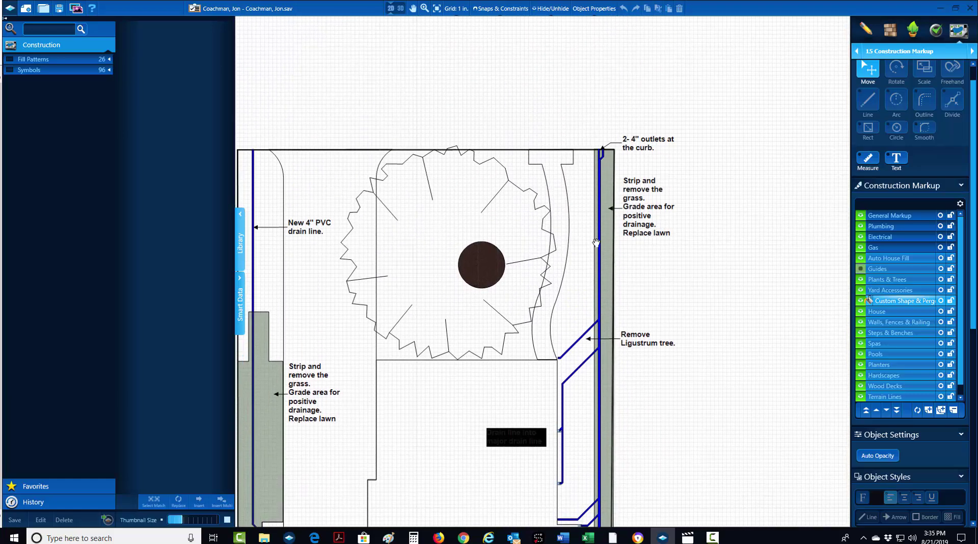
scroll(605, 150, "up", 5)
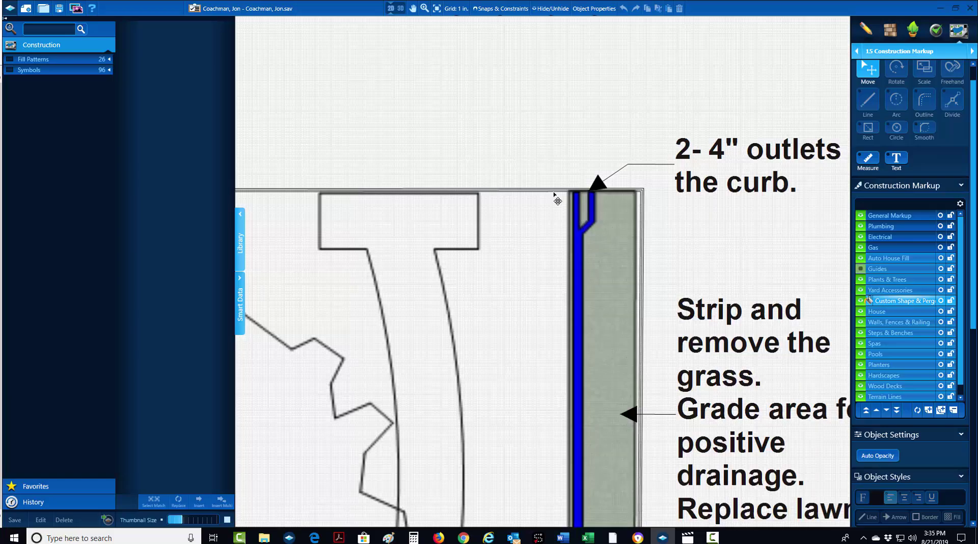
scroll(603, 217, "down", 2)
scroll(604, 217, "up", 3)
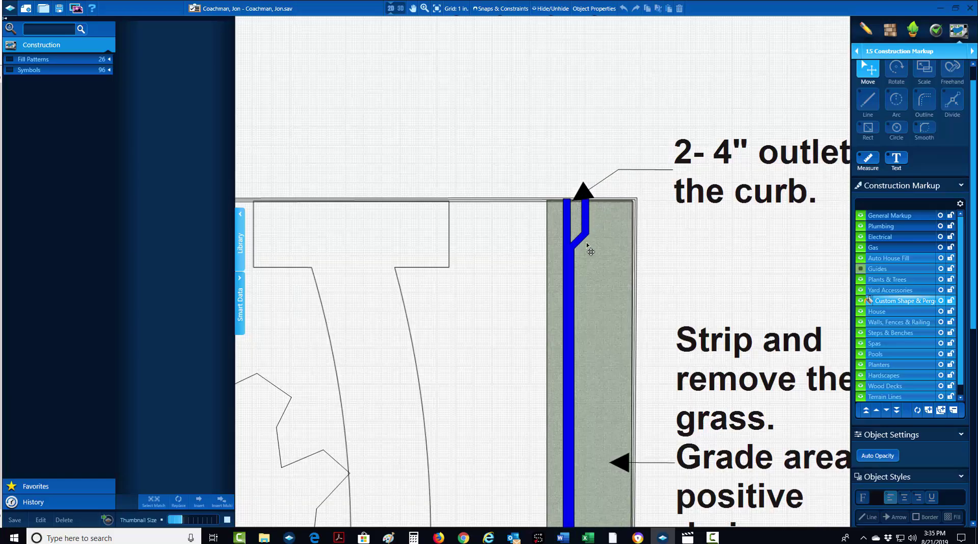
scroll(588, 257, "down", 2)
scroll(584, 255, "up", 3)
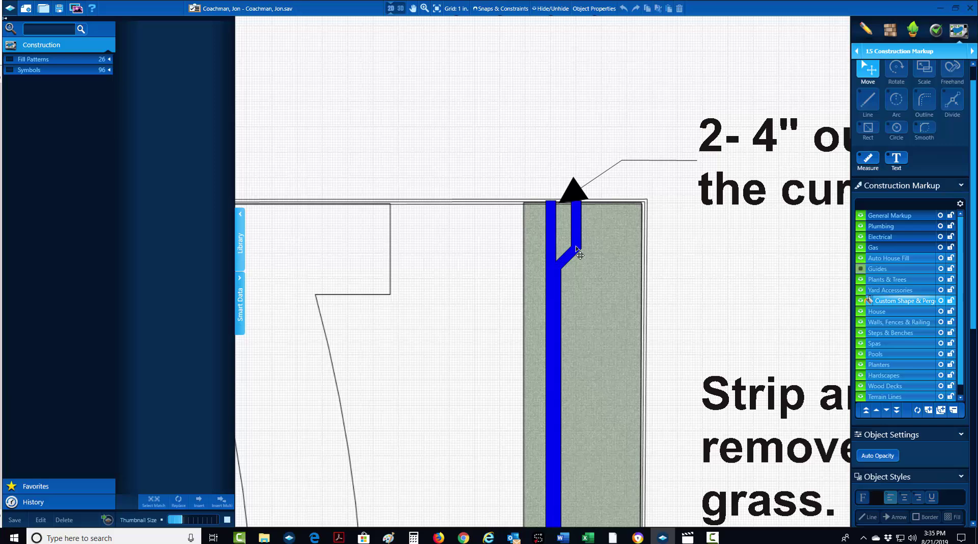
scroll(567, 251, "down", 1)
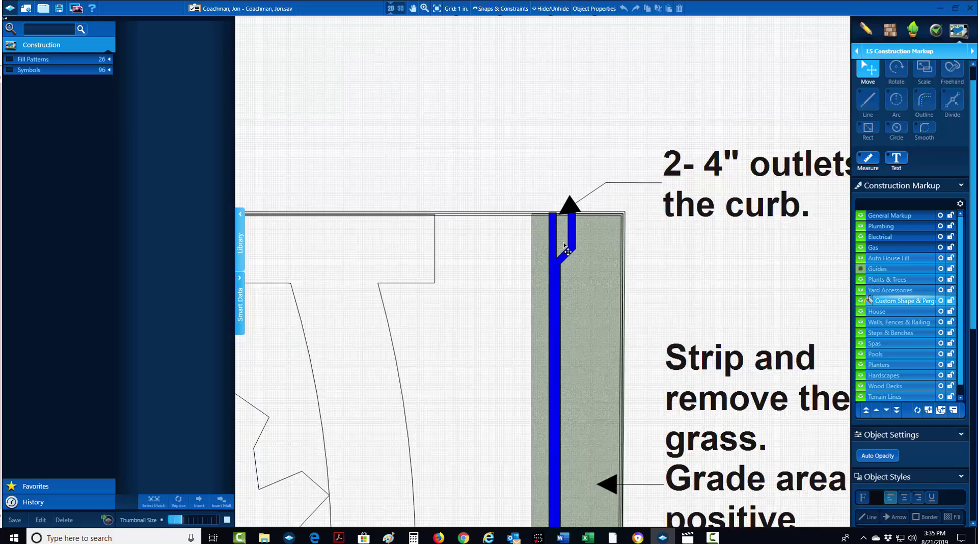
scroll(580, 249, "down", 1)
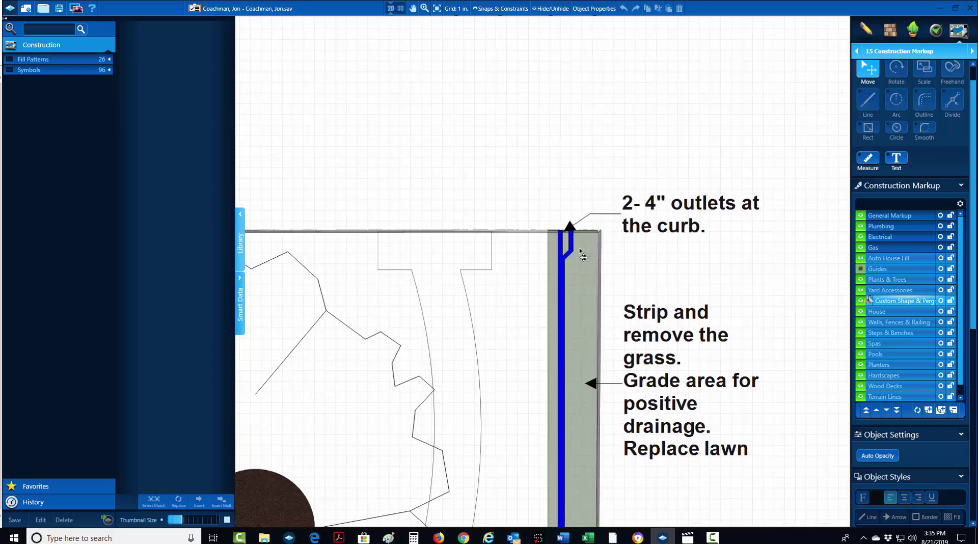
scroll(580, 293, "down", 1)
scroll(570, 276, "up", 3)
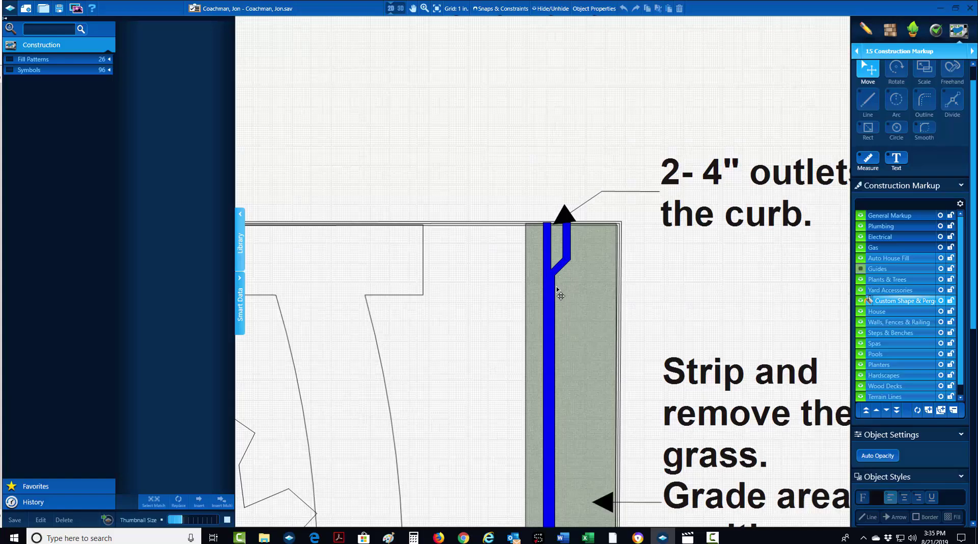
scroll(557, 292, "down", 2)
scroll(556, 298, "up", 2)
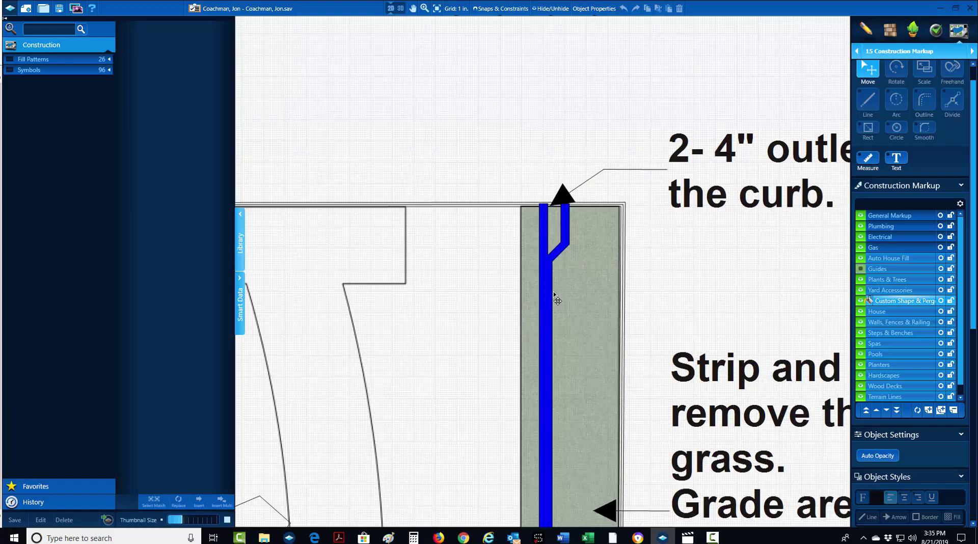
scroll(558, 316, "down", 3)
scroll(564, 358, "down", 3)
middle_click_drag(572, 399, 659, 155)
scroll(637, 178, "down", 3)
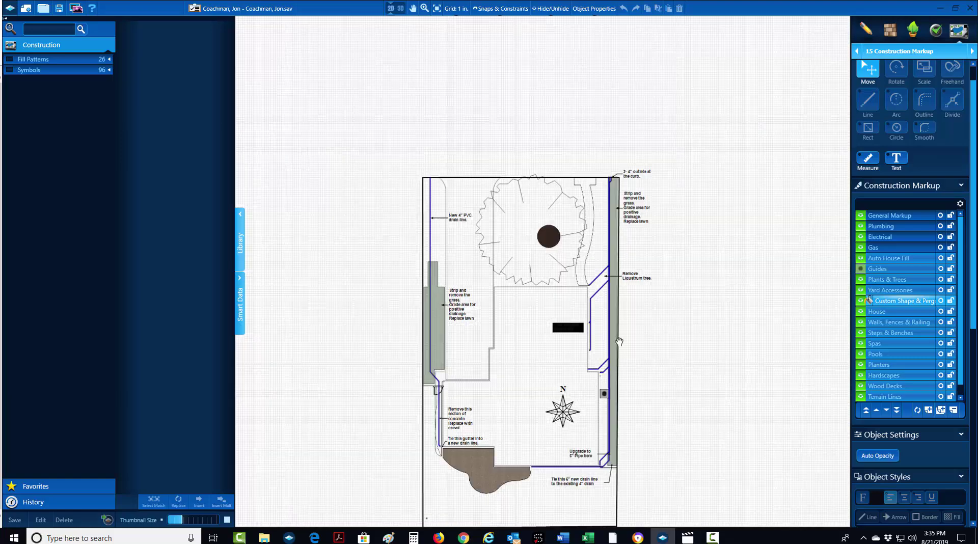
scroll(437, 400, "up", 4)
scroll(557, 281, "up", 2)
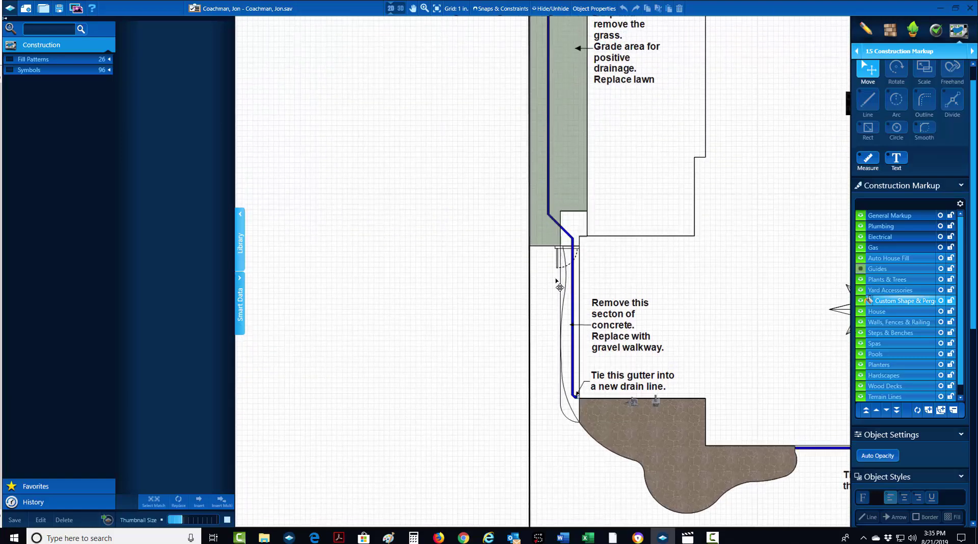
middle_click_drag(564, 63, 557, 218)
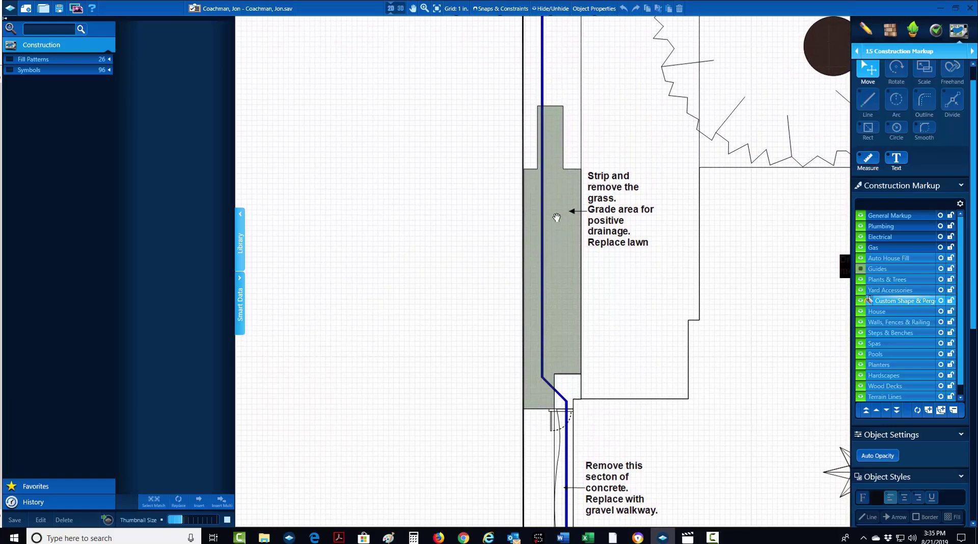
scroll(548, 156, "down", 4)
scroll(548, 89, "up", 4)
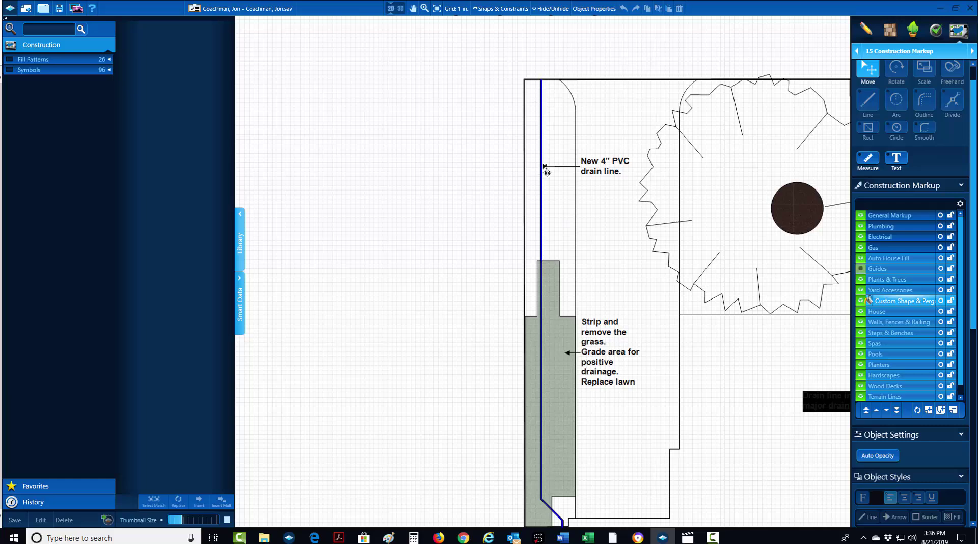
scroll(550, 326, "down", 1)
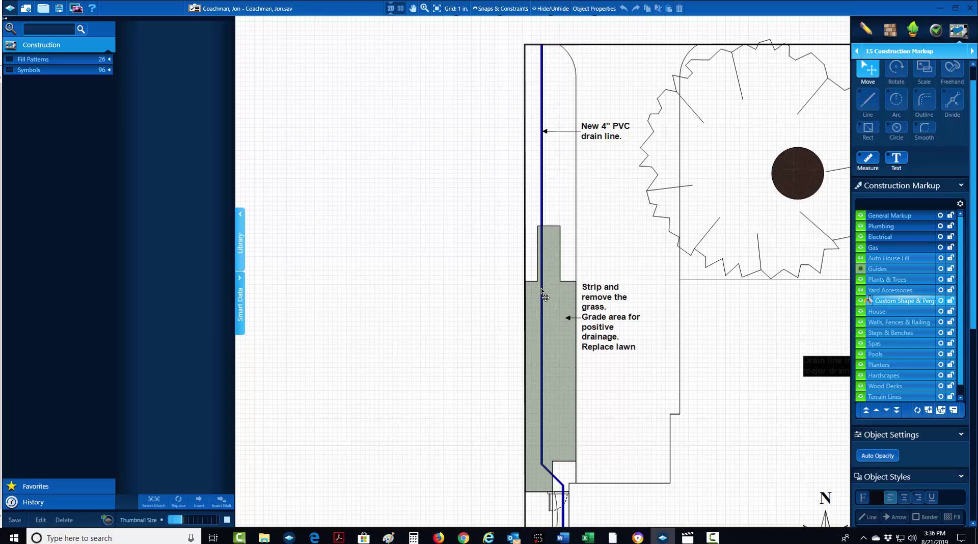
middle_click_drag(548, 445, 609, 39)
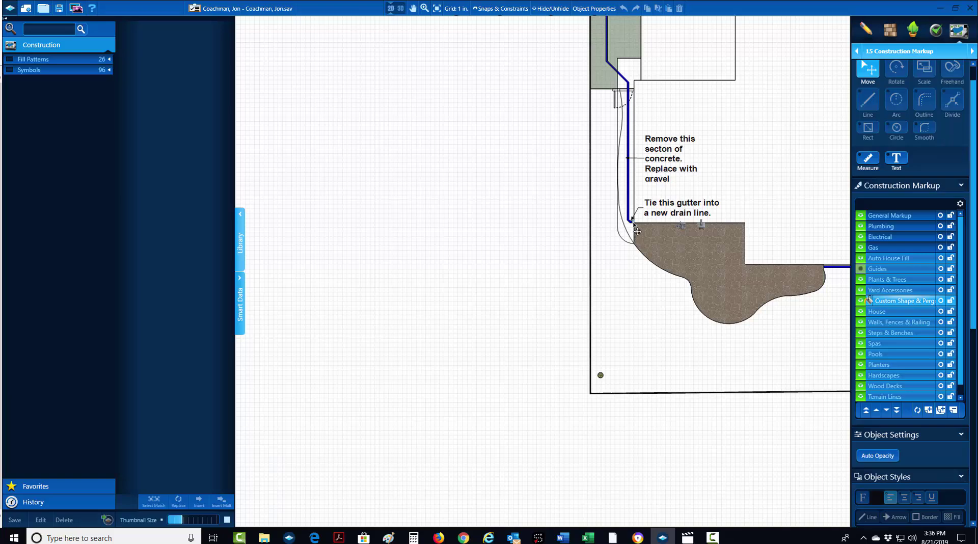
scroll(643, 237, "down", 3)
scroll(657, 244, "up", 4)
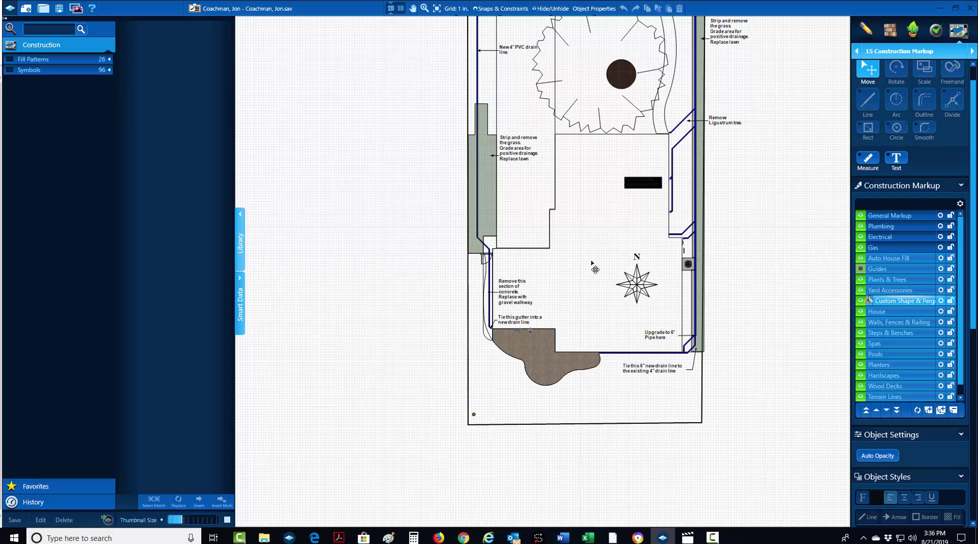
scroll(621, 379, "up", 2)
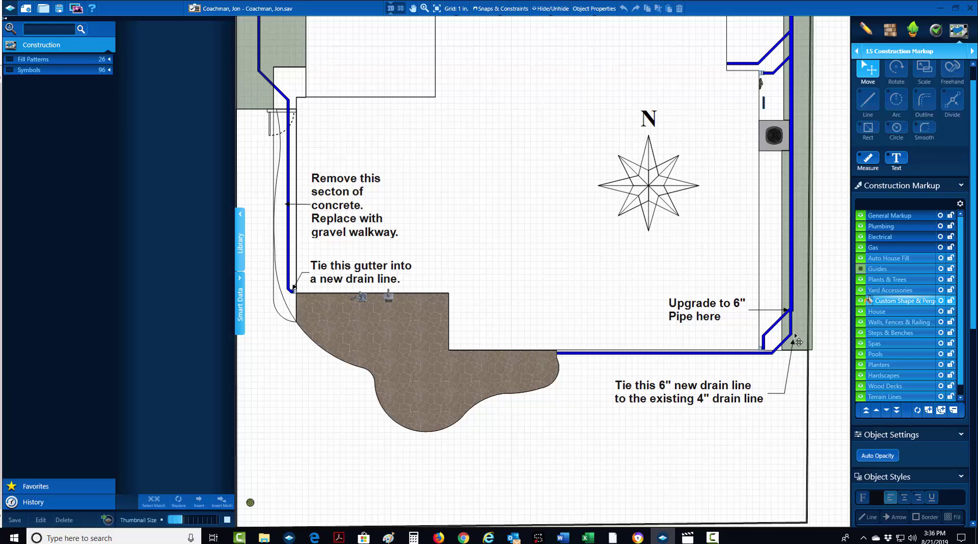
middle_click_drag(782, 38, 734, 238)
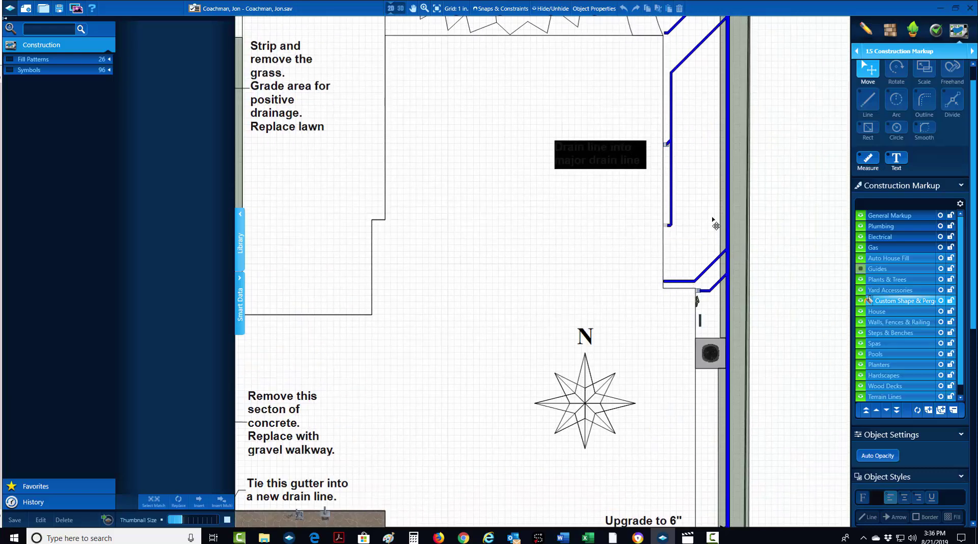
scroll(716, 226, "down", 2)
middle_click_drag(684, 260, 649, 394)
scroll(642, 354, "up", 1)
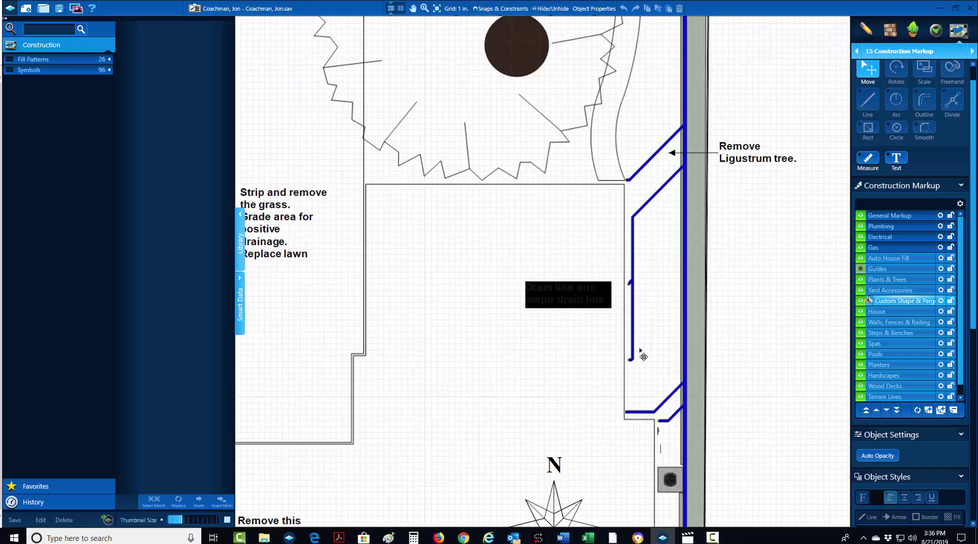
left_click(635, 334)
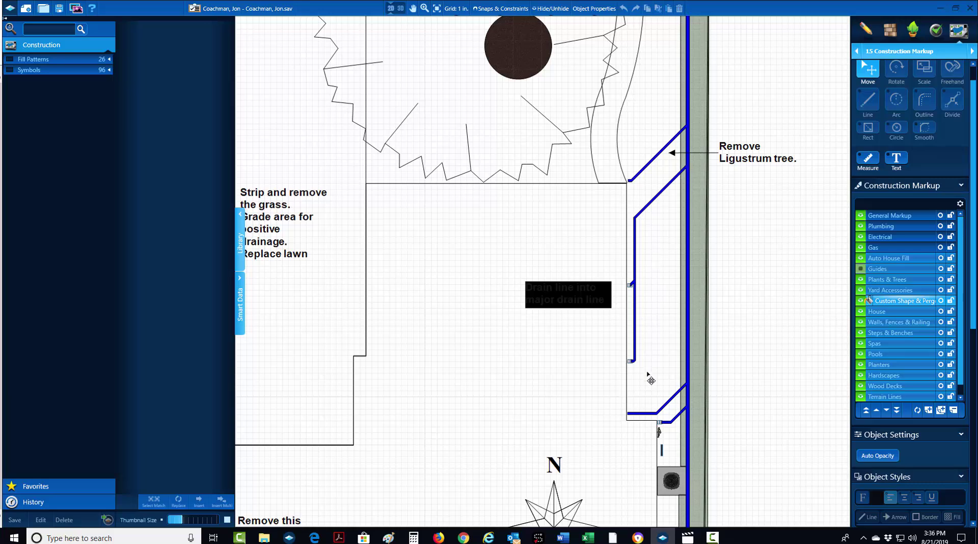
scroll(665, 321, "down", 2)
scroll(641, 266, "up", 1)
scroll(641, 266, "down", 2)
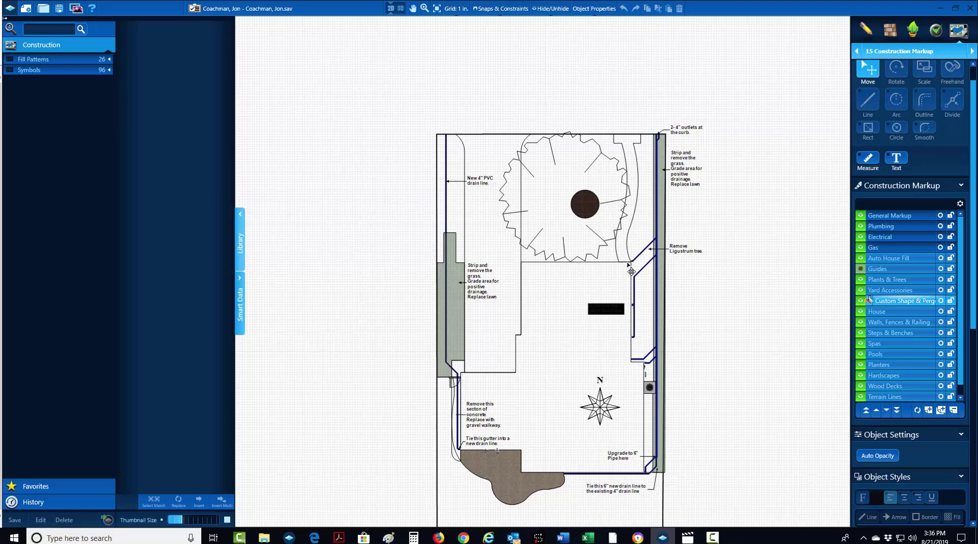
middle_click_drag(666, 331, 697, 266)
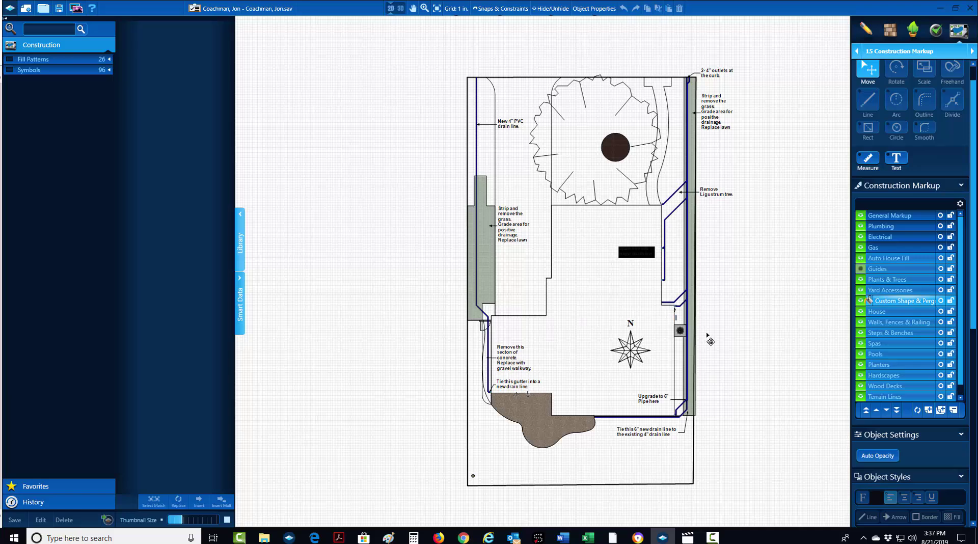
scroll(708, 337, "down", 2)
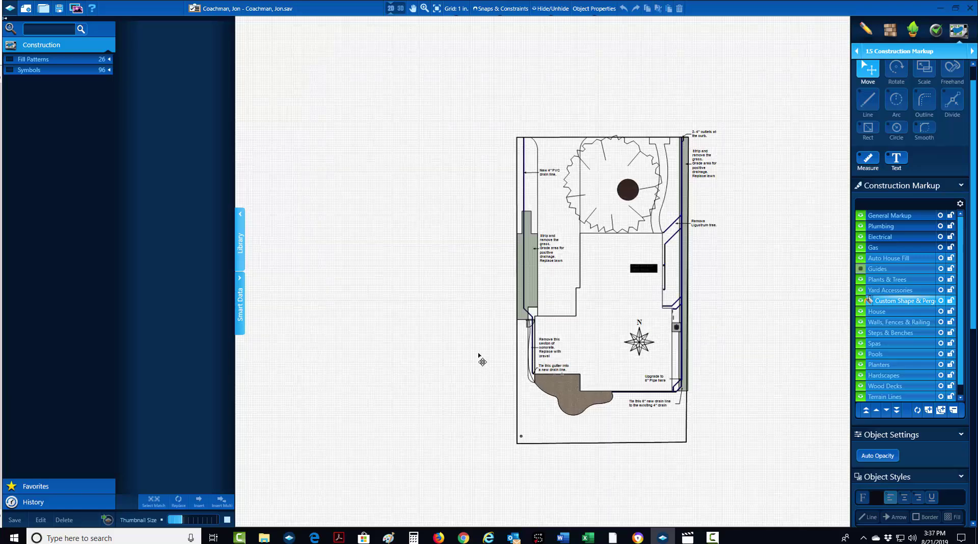
scroll(662, 336, "up", 3)
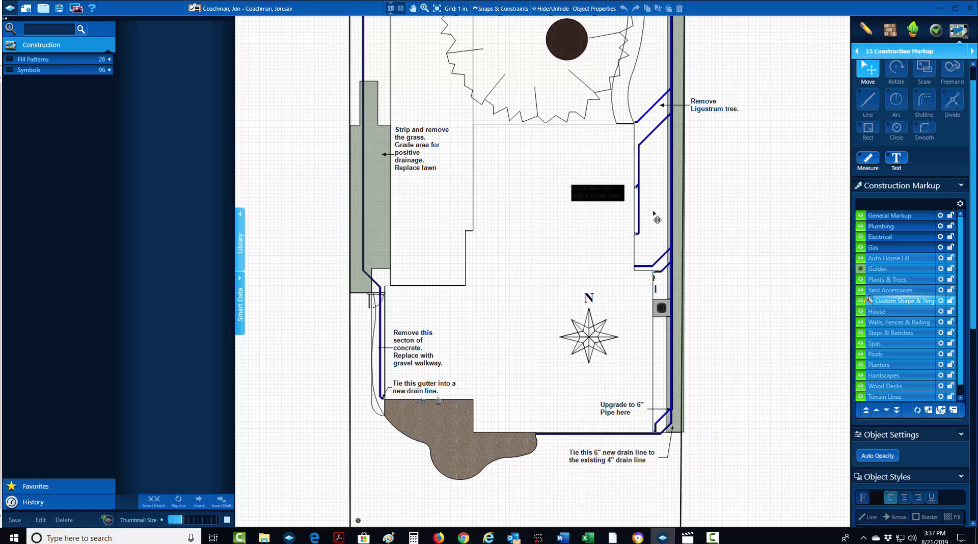
scroll(651, 185, "down", 1)
scroll(665, 334, "up", 1)
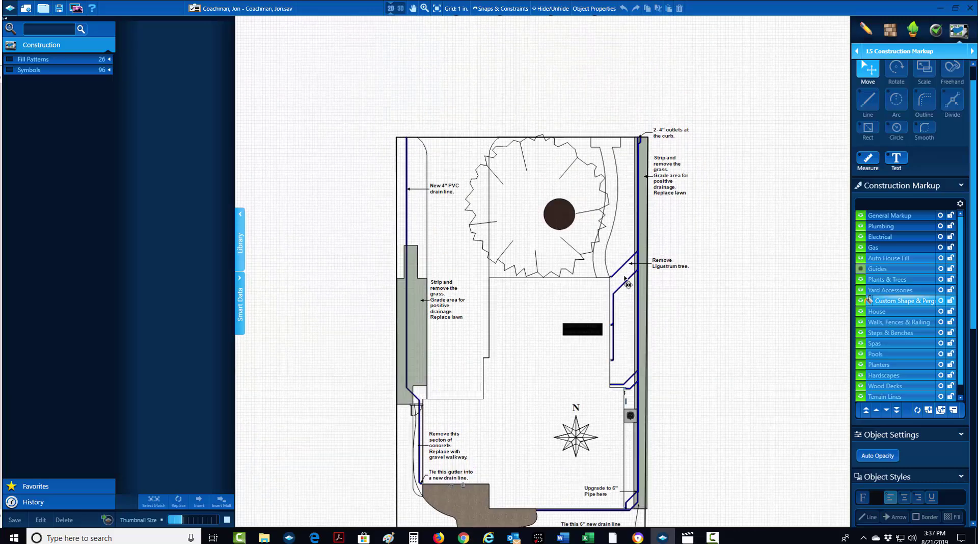
scroll(663, 353, "up", 1)
middle_click_drag(662, 353, 770, 332)
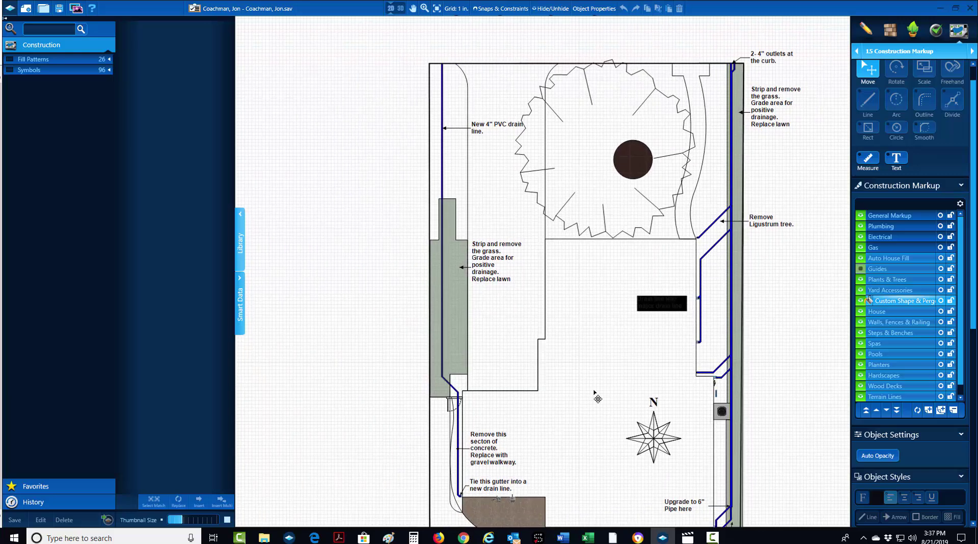
scroll(593, 401, "down", 1)
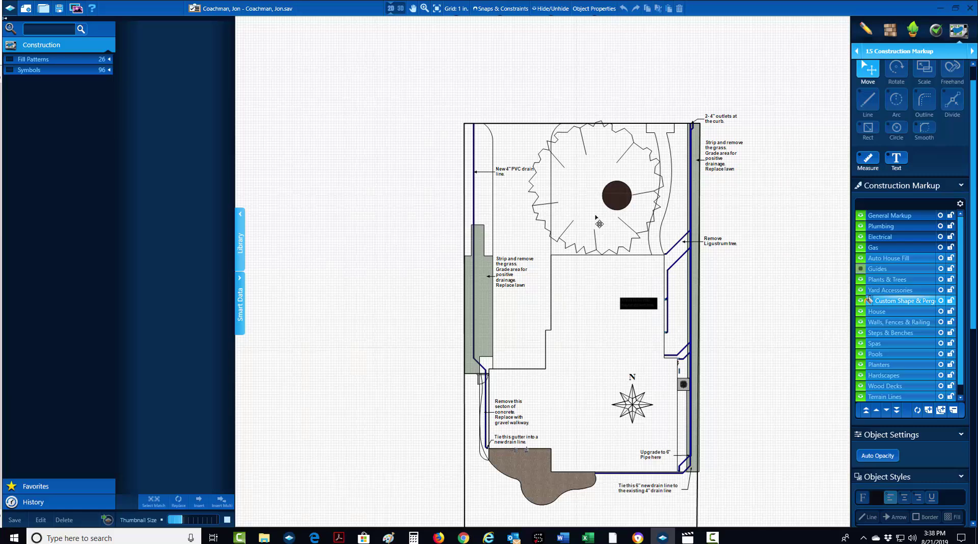
middle_click_drag(535, 299, 556, 255)
scroll(555, 255, "up", 3)
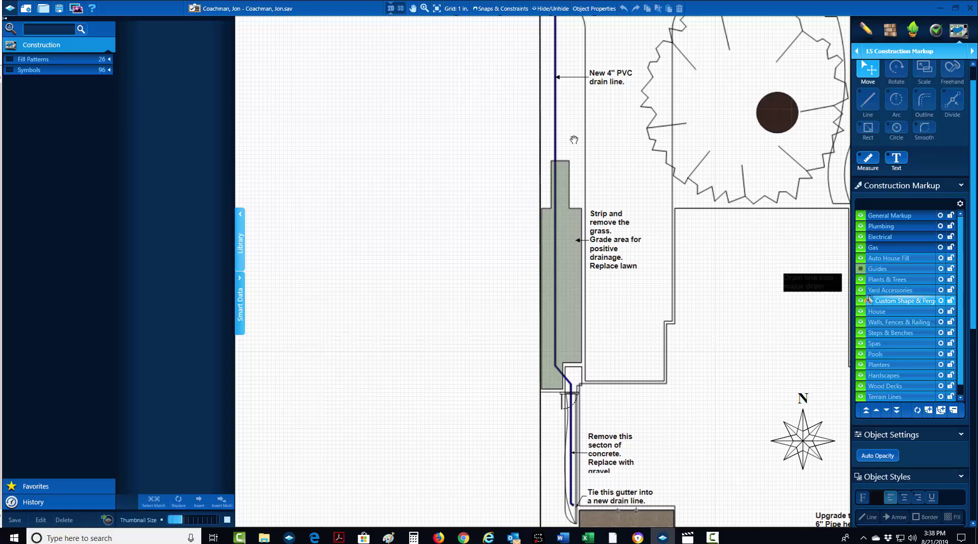
scroll(581, 101, "down", 4)
scroll(573, 66, "up", 3)
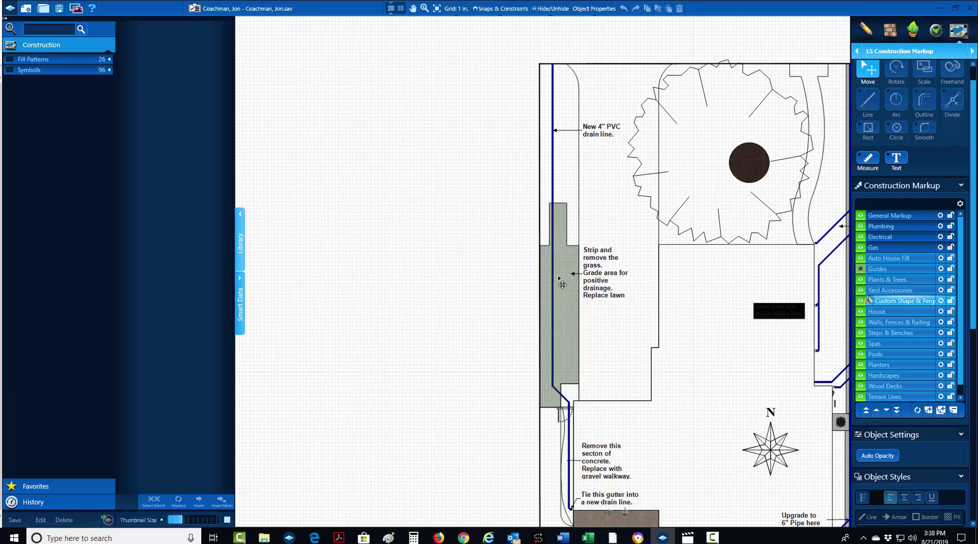
scroll(566, 351, "down", 2)
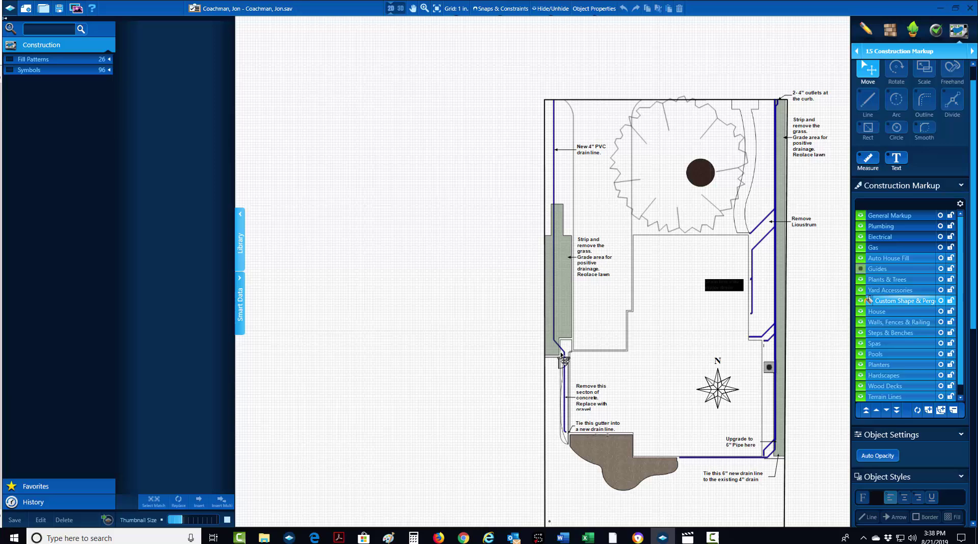
scroll(565, 360, "up", 1)
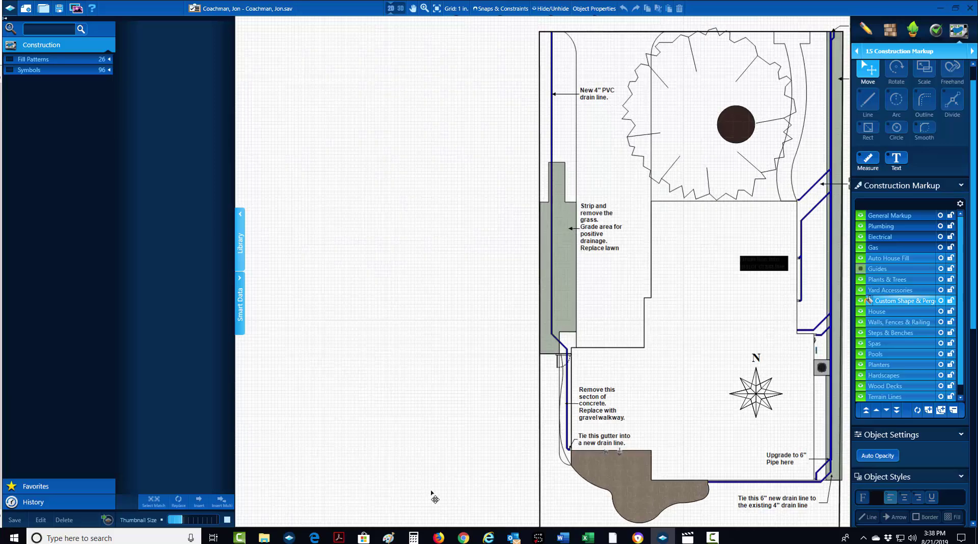